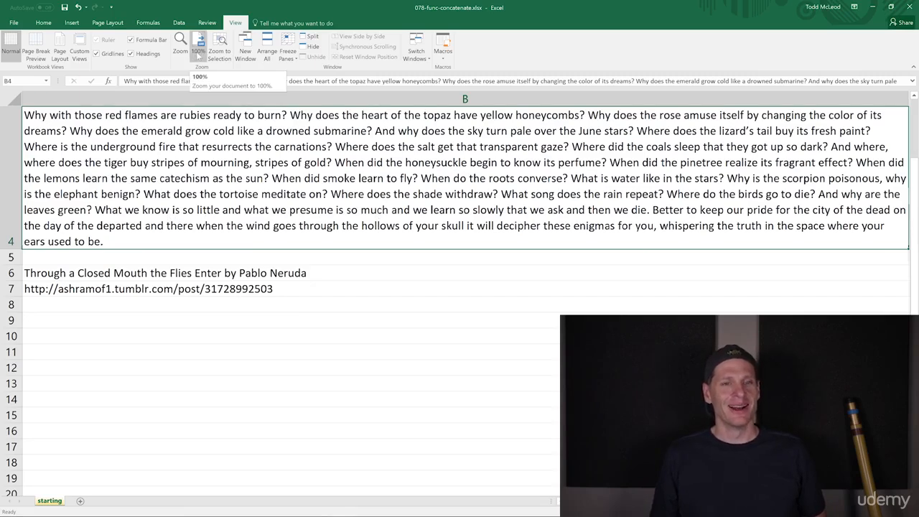
Step: Reset the starting sheet's zoom to 100% and select cell A4
left_click(198, 55)
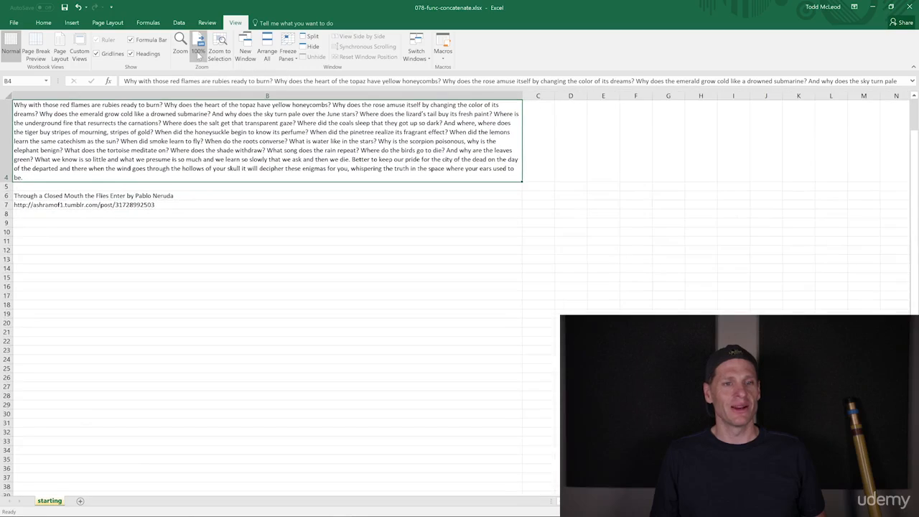
scroll(215, 251, "up", 1)
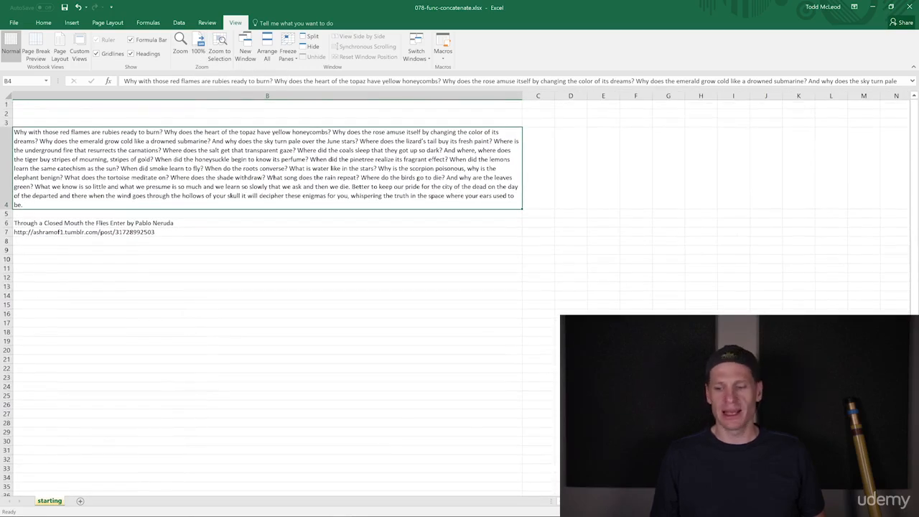
key("Left")
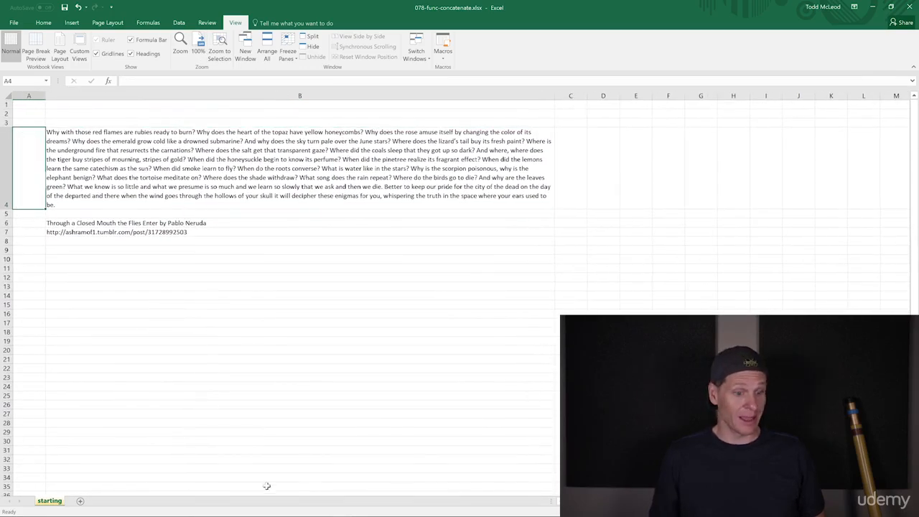
Step: Add a new worksheet and rename it concatenate
left_click(81, 501)
right_click(83, 504)
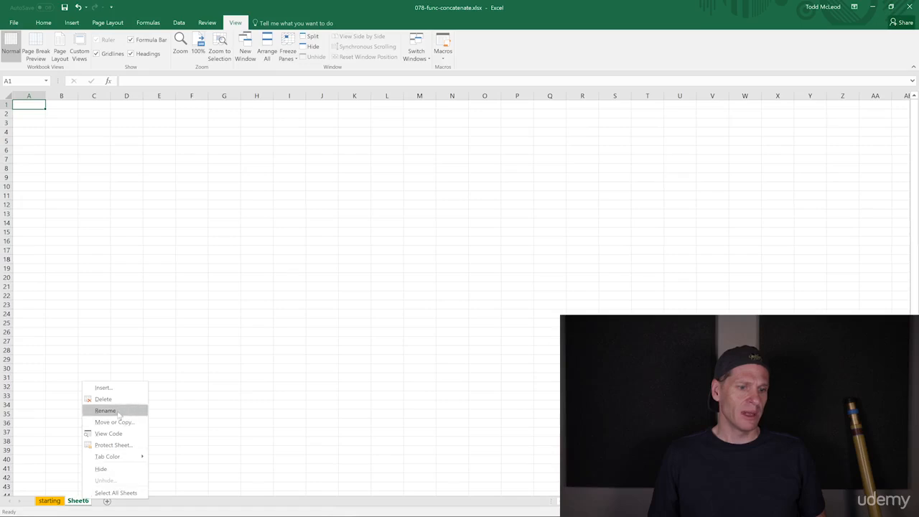
left_click(116, 410)
type("concatenate")
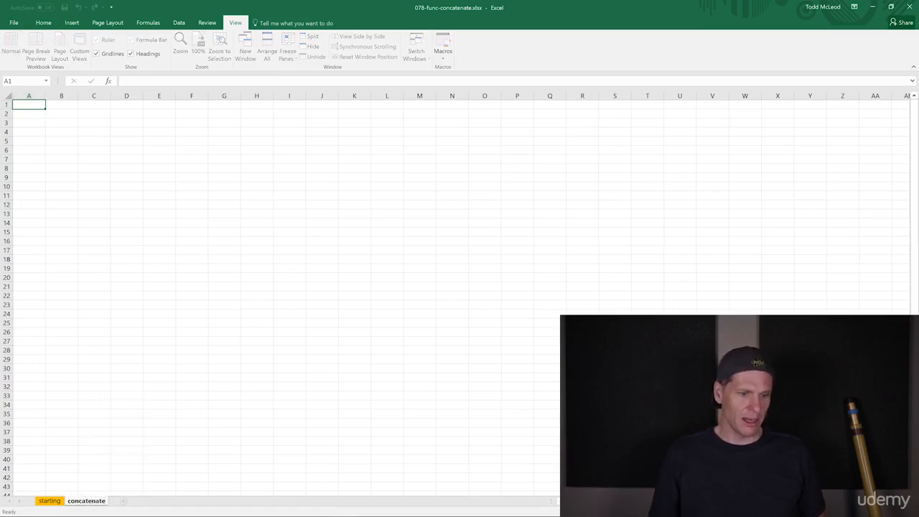
left_click(61, 487)
Step: Apply a tab colour to the concatenate sheet
right_click(86, 500)
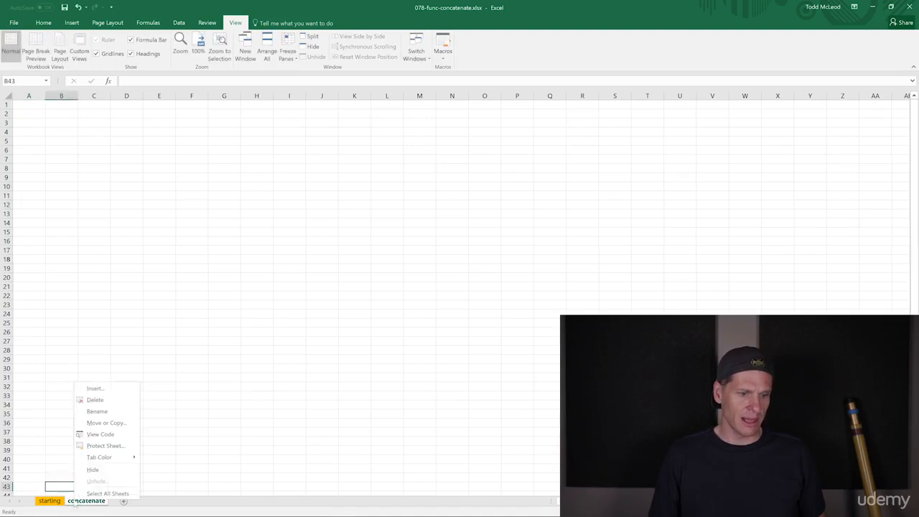
mouse_move(107, 463)
left_click(166, 488)
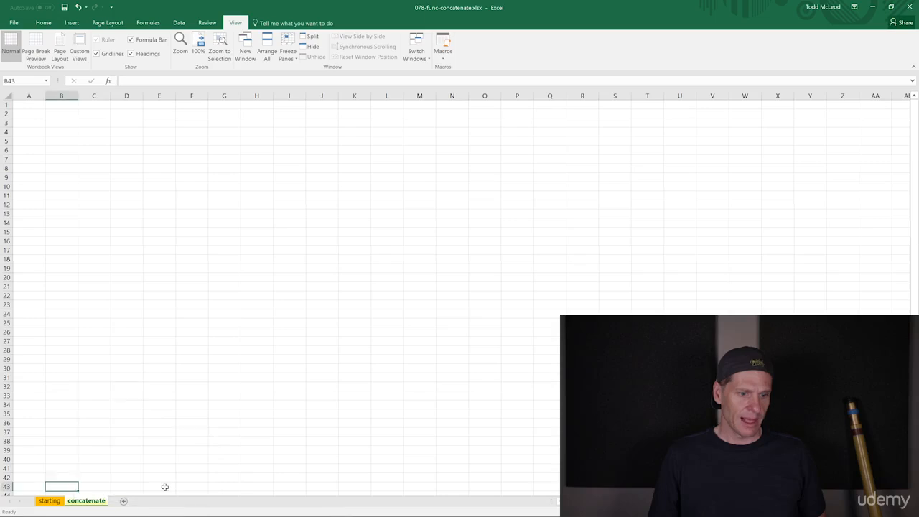
Step: Enter hello in cell B4 and world in cell C4
left_click(70, 131)
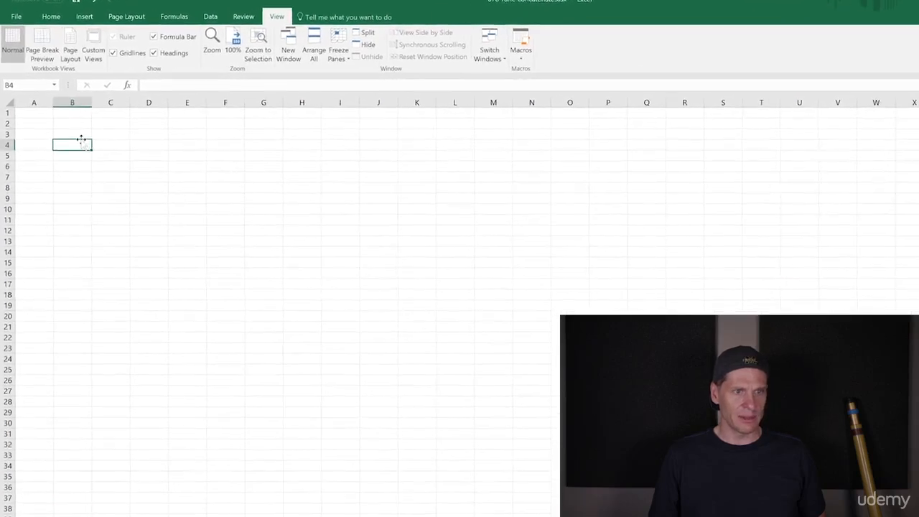
type("hello")
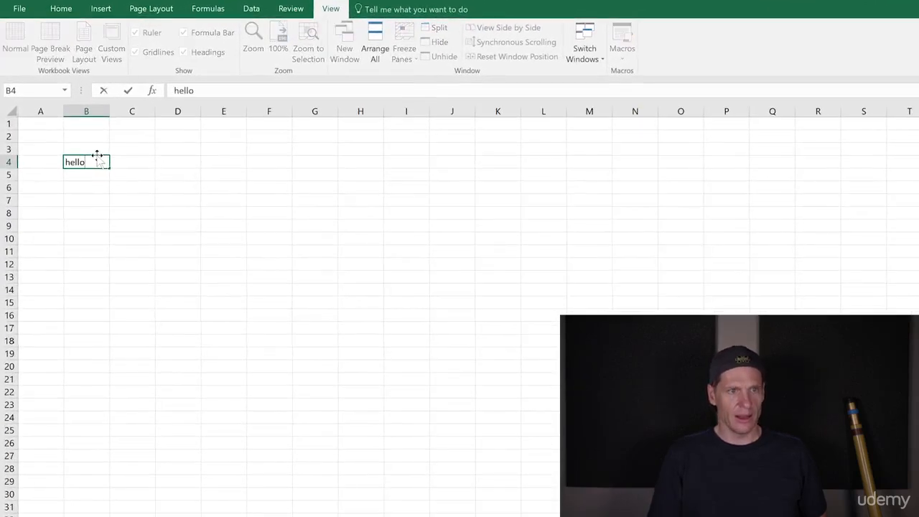
key("Tab")
type("world")
key("Return")
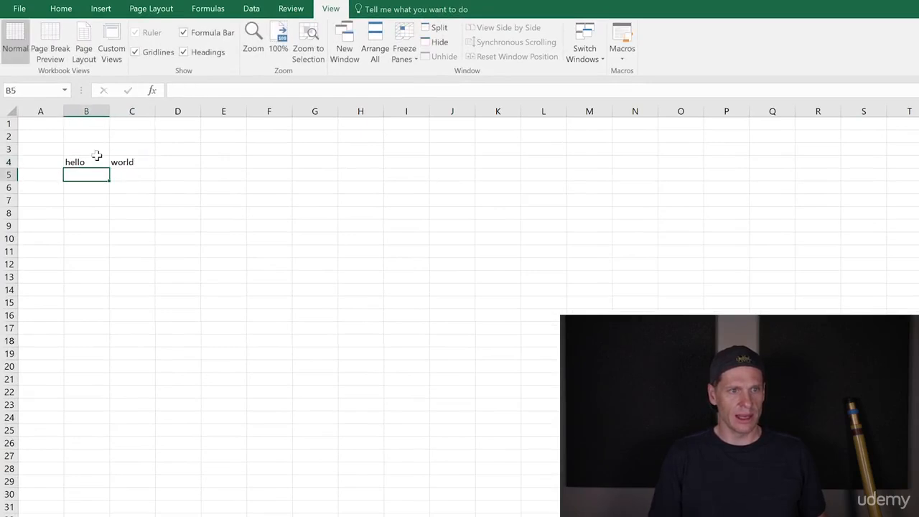
Step: Insert a CONCATENATE function in B5 that joins cells B4 and C4
left_click(205, 9)
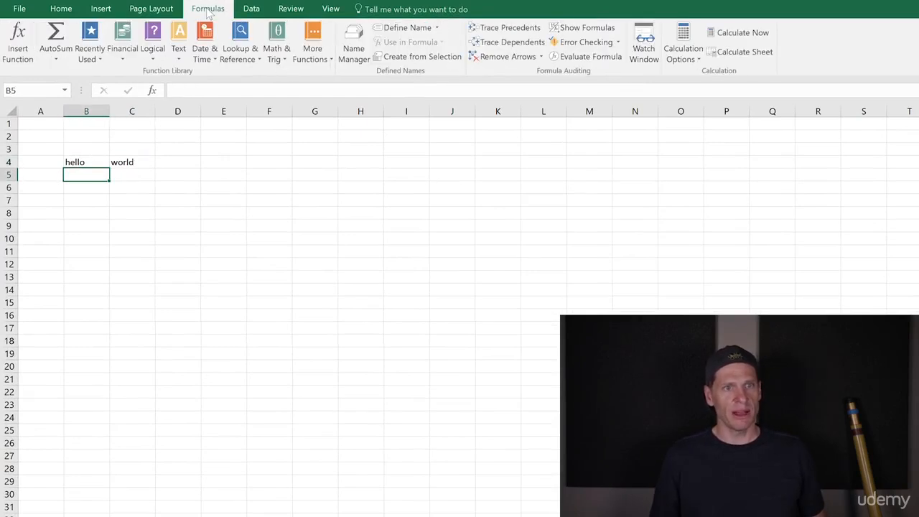
left_click(185, 60)
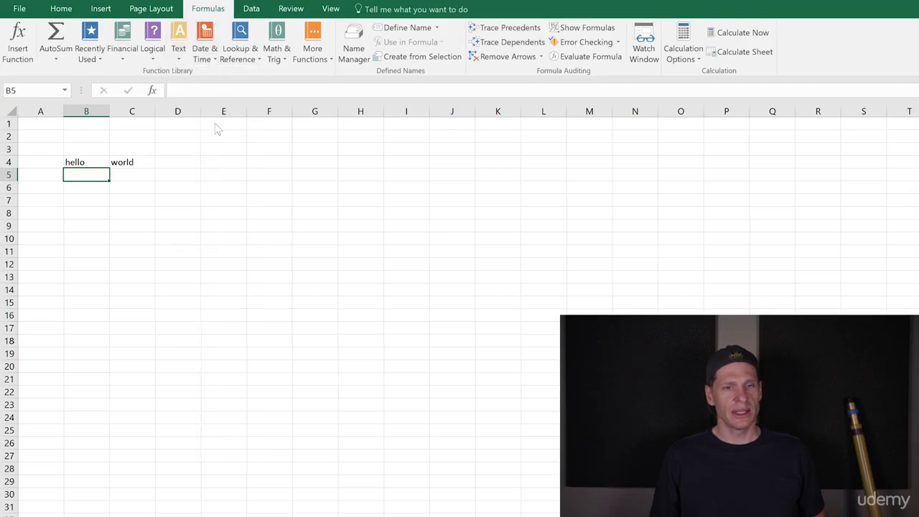
left_click(212, 128)
left_click(91, 162)
left_click(603, 246)
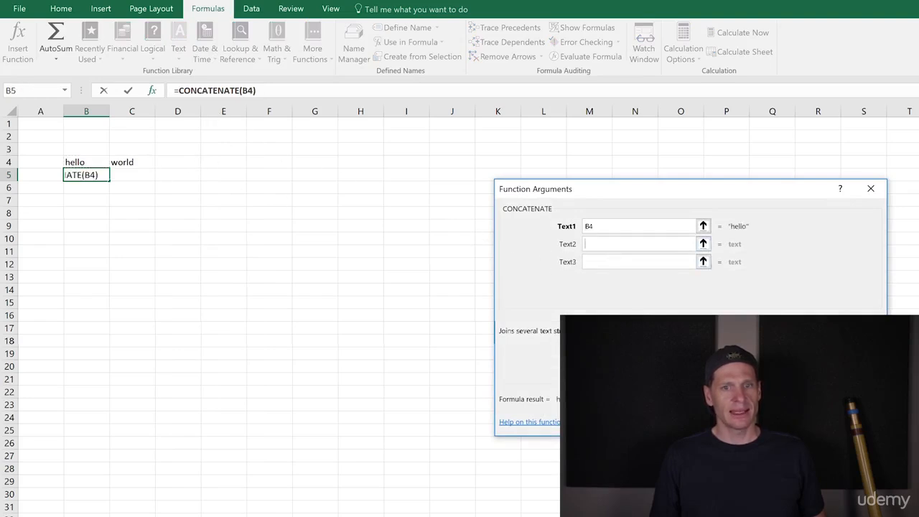
left_click(140, 163)
key("Return")
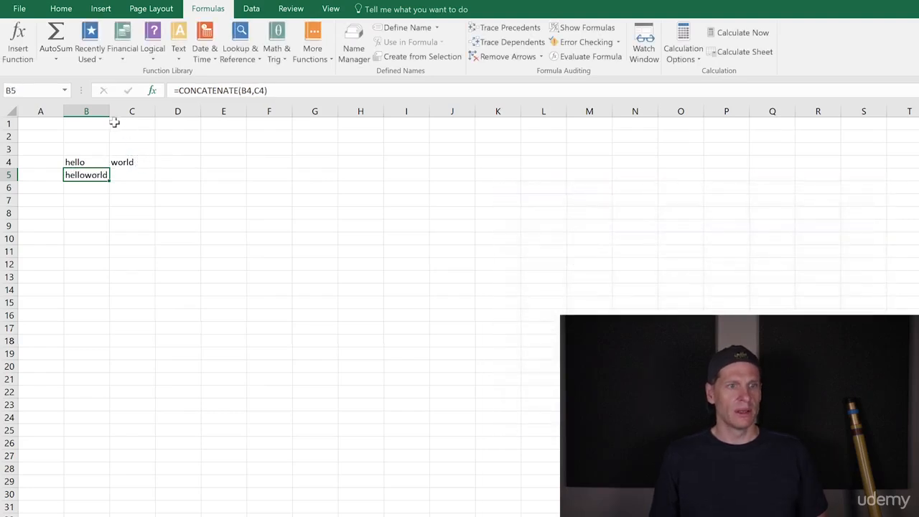
Step: Widen column B and zoom the sheet to fit the range A1:D12
left_click_drag(109, 112, 131, 112)
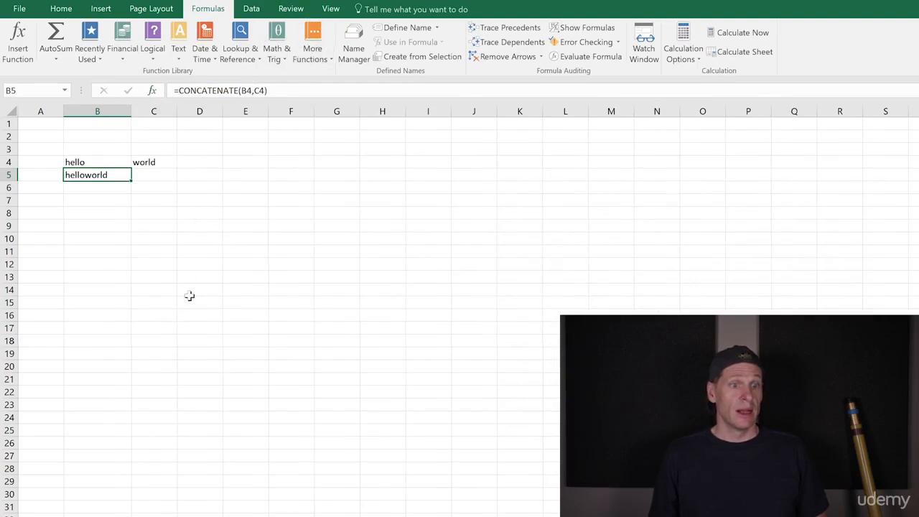
left_click_drag(217, 266, 33, 123)
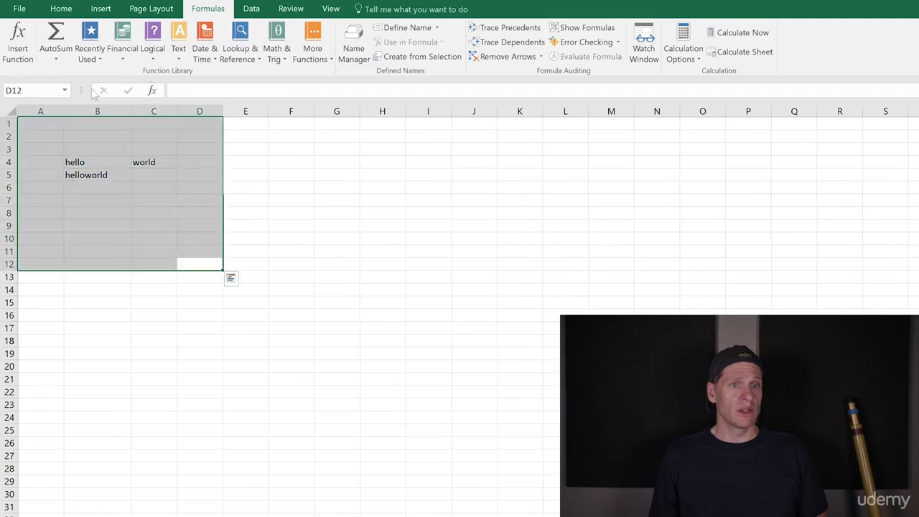
left_click(329, 9)
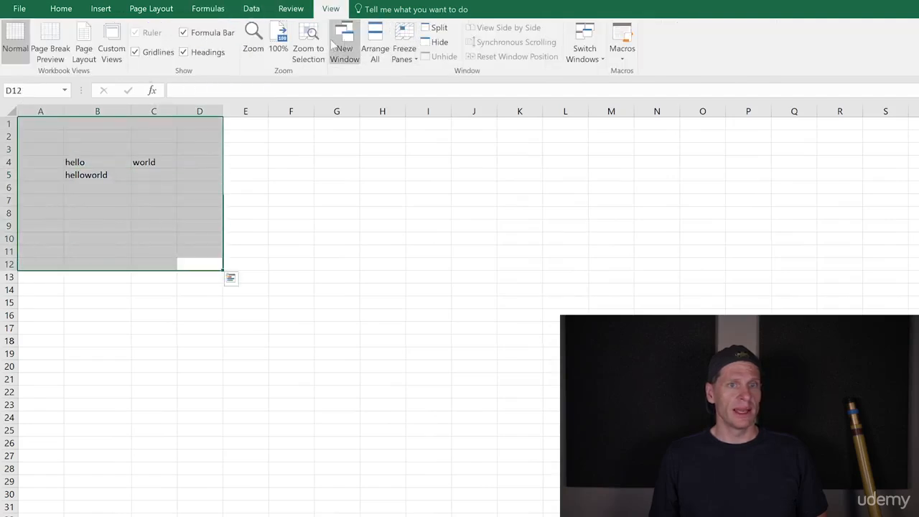
left_click(307, 50)
Step: Start a CONCATENATE function in B6 with cell B4 as its first text argument
left_click(385, 397)
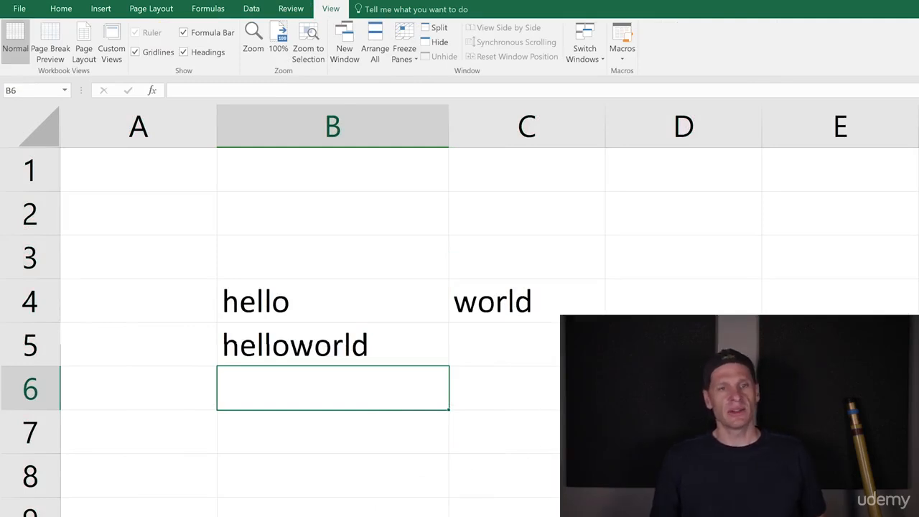
left_click(209, 8)
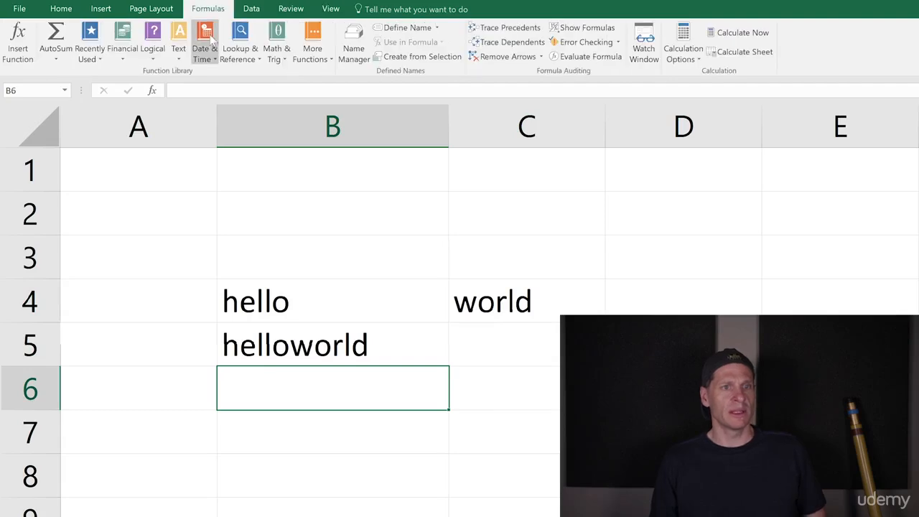
left_click(187, 56)
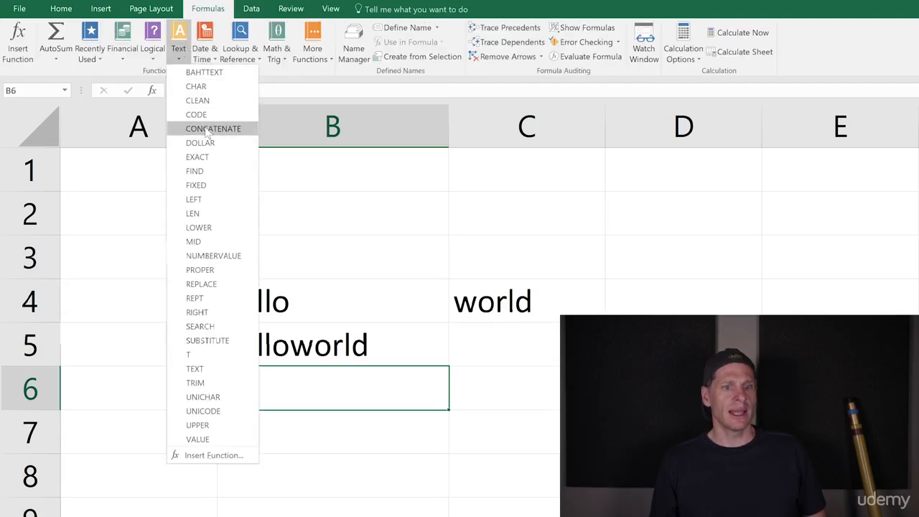
left_click(252, 124)
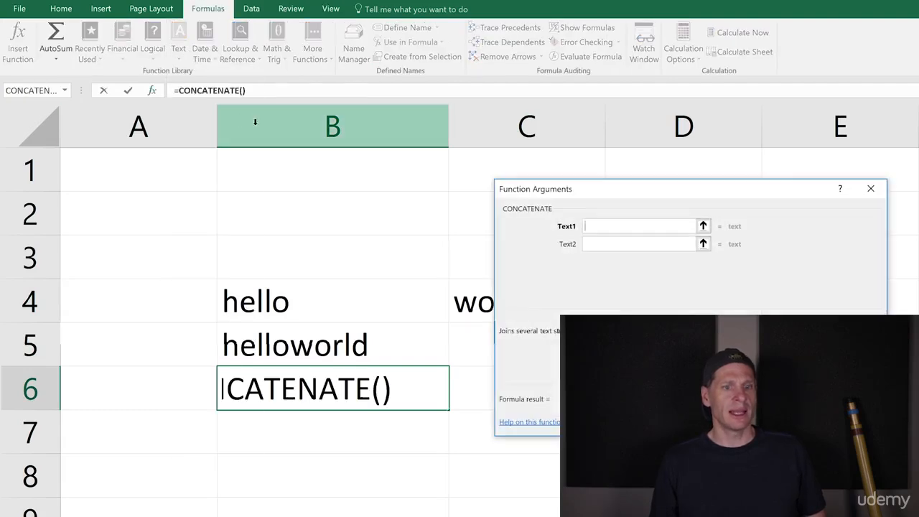
left_click(299, 306)
Step: Set the second text argument of the B6 function to a quoted space, " "
left_click(617, 242)
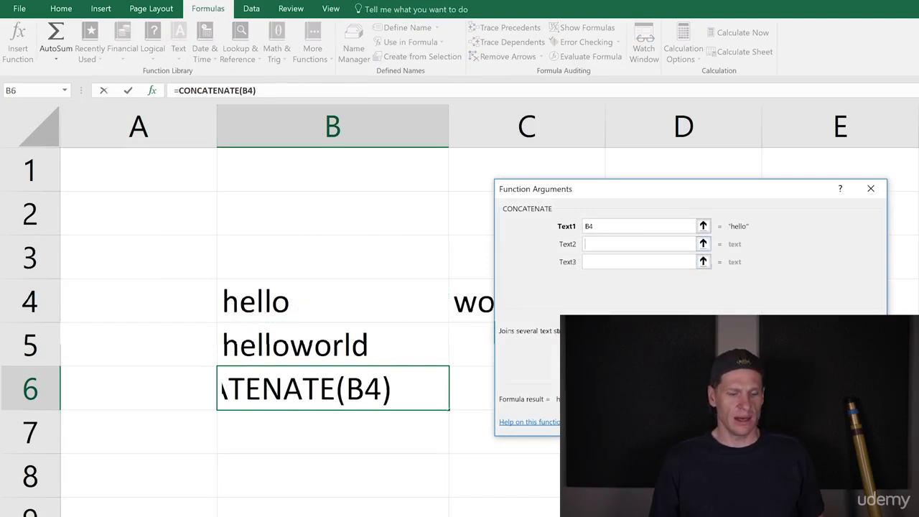
type("\"")
key("shift+space")
type("\"")
key("BackSpace")
key("BackSpace")
key("BackSpace")
key("BackSpace")
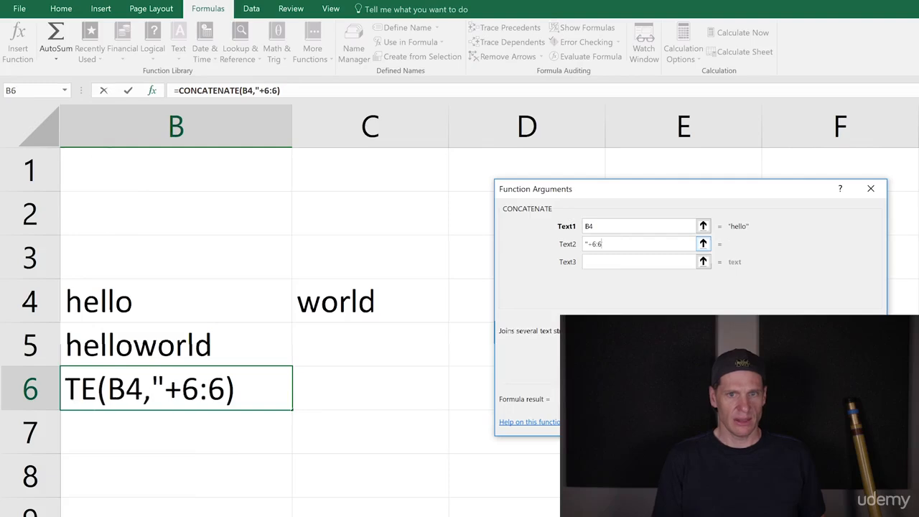
key("BackSpace")
type("\"")
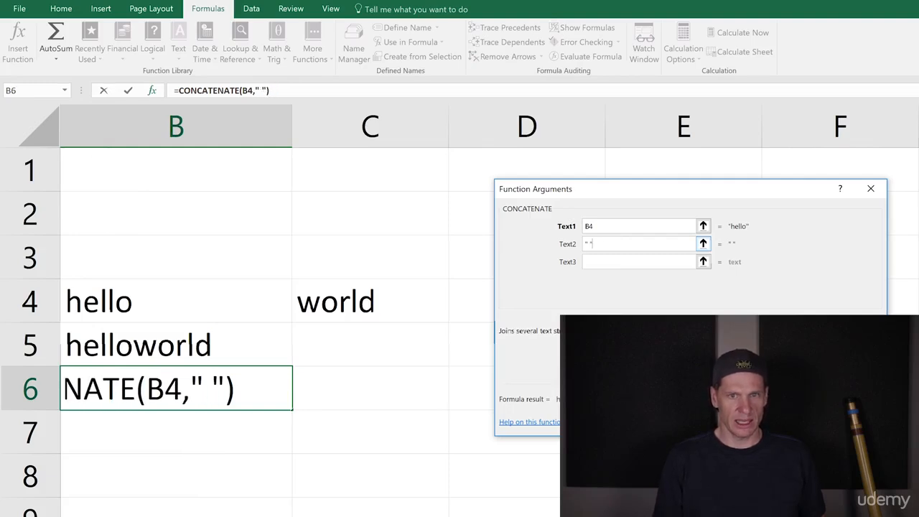
Step: Set cell C4 as the third text argument and complete the CONCATENATE formula in B6
left_click(616, 261)
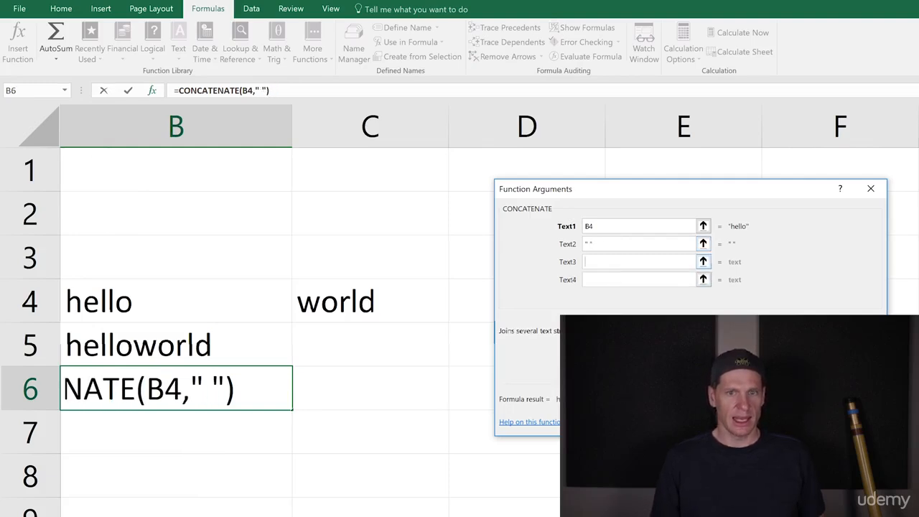
left_click(381, 301)
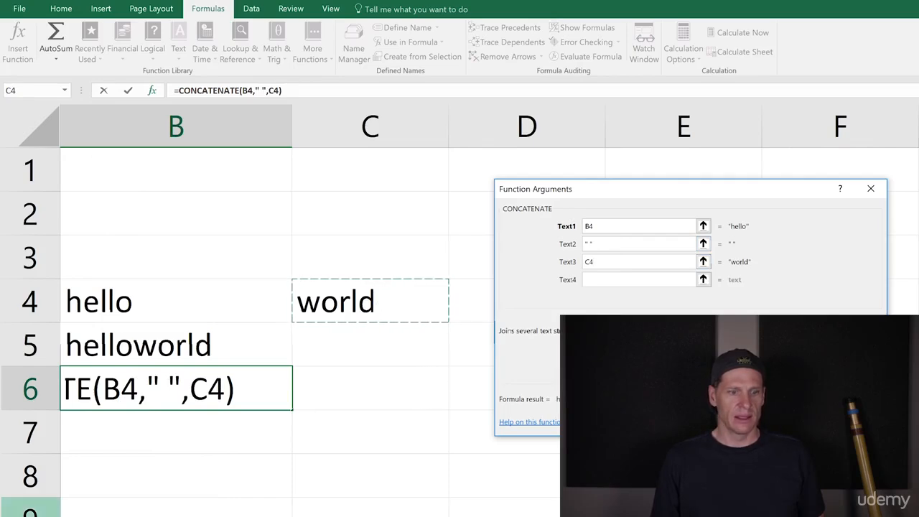
scroll(459, 308, "left", 1)
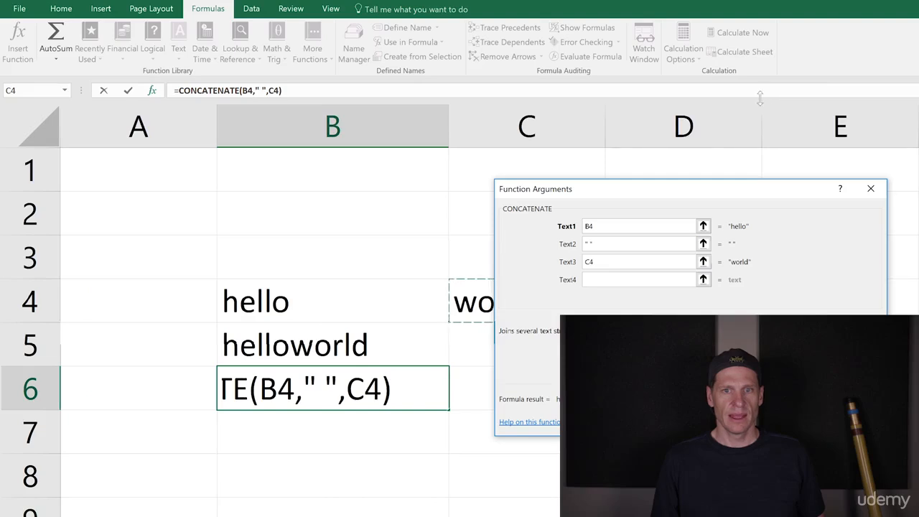
left_click_drag(647, 197, 785, 308)
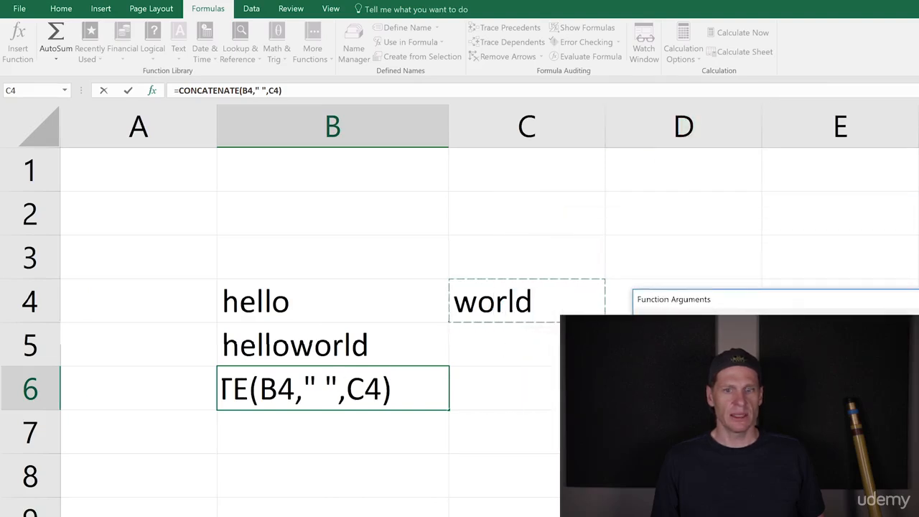
key("Return")
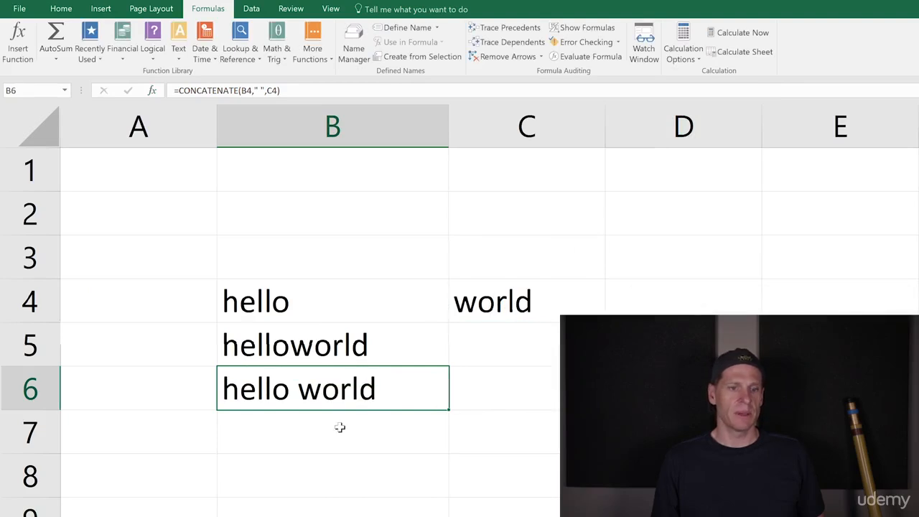
Step: Enter the formula =B4&C4 in cell B7 to join the two words with the ampersand operator
left_click(340, 427)
type("=")
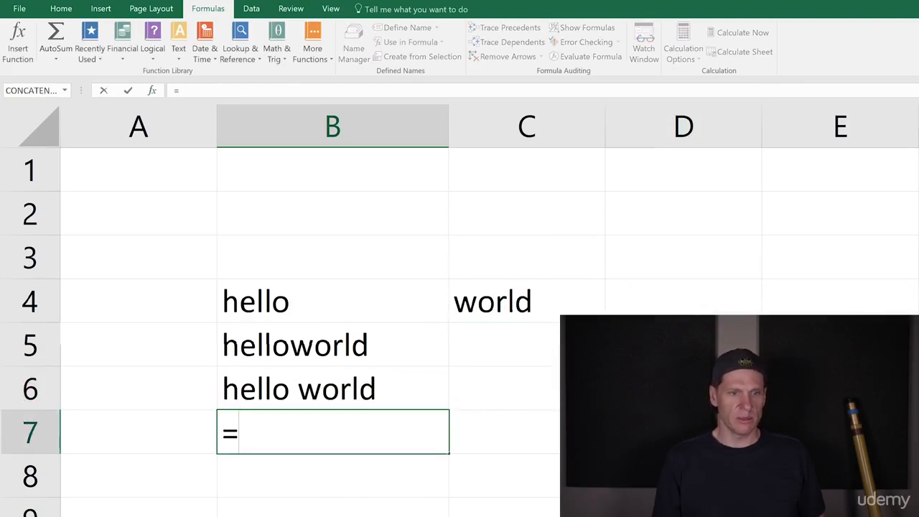
left_click(299, 304)
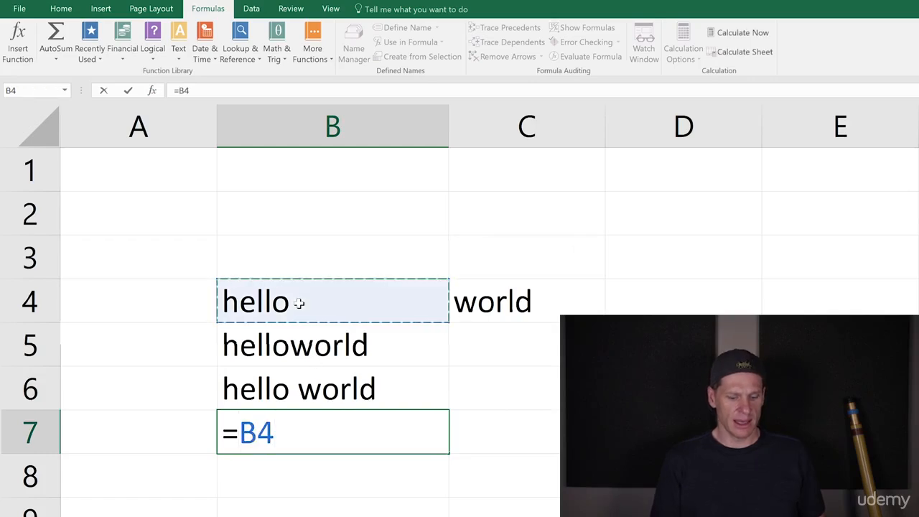
type("&")
left_click(513, 317)
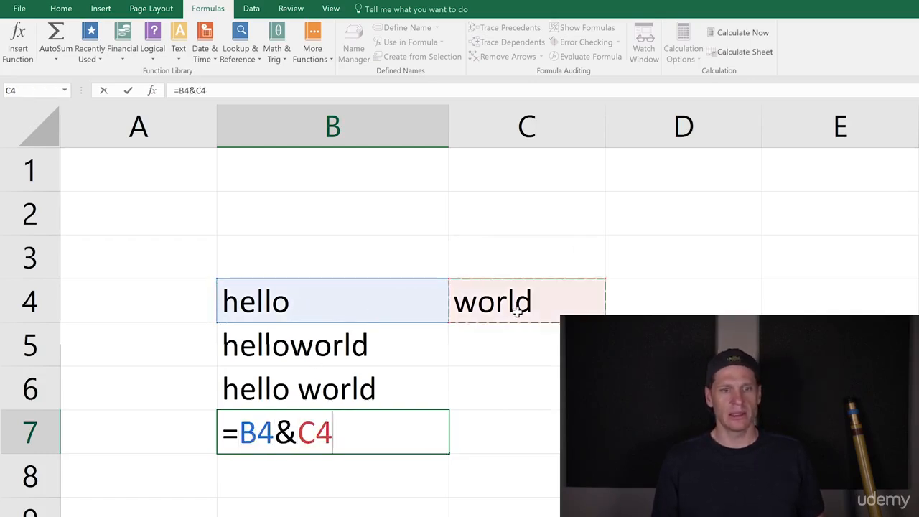
key("Return")
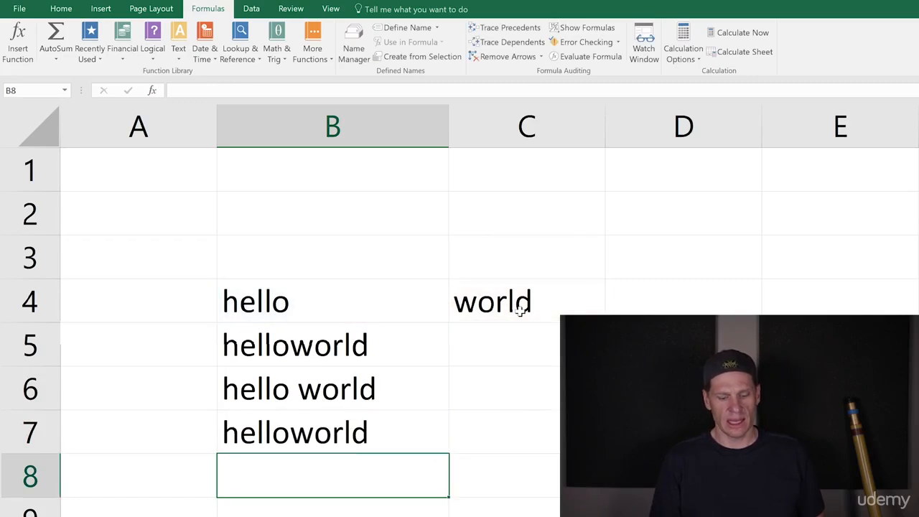
Step: Enter the formula =B4&" "&C4 in cell B8 to join the two words with a space between them
type("=")
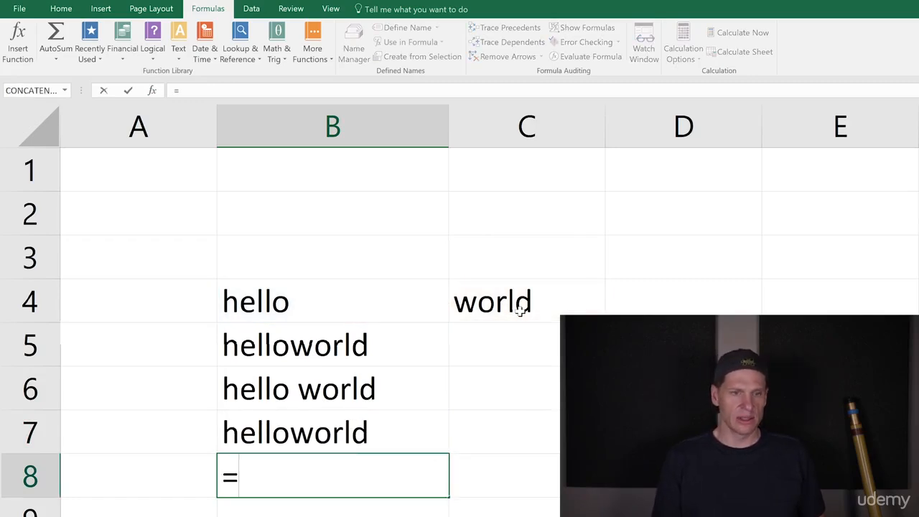
left_click(376, 308)
type("&")
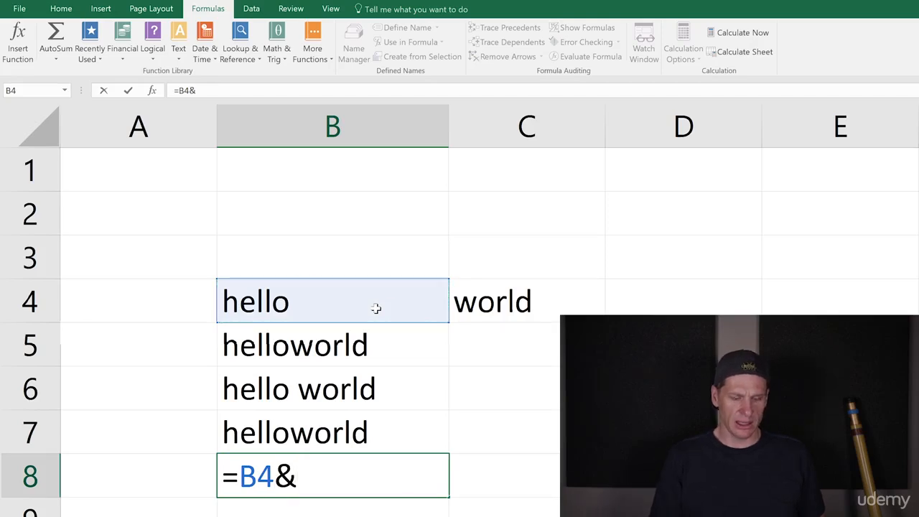
type("\" \"&")
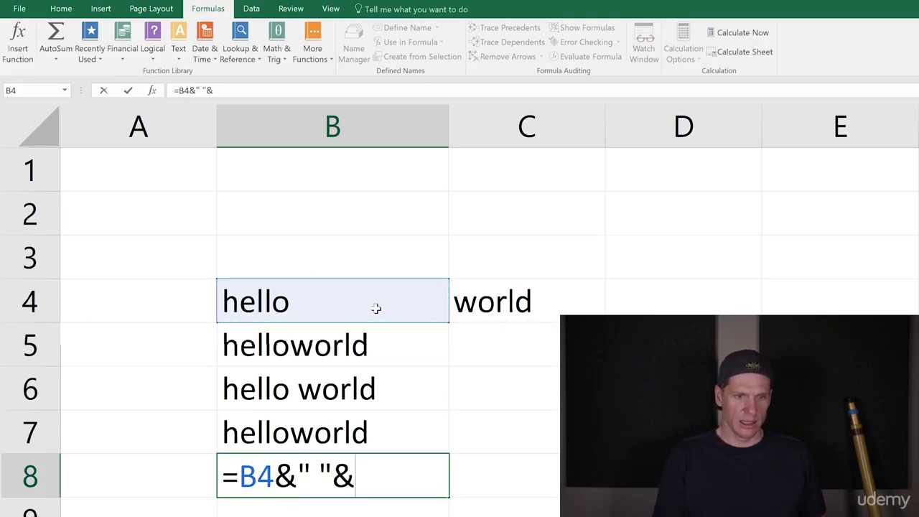
left_click(517, 300)
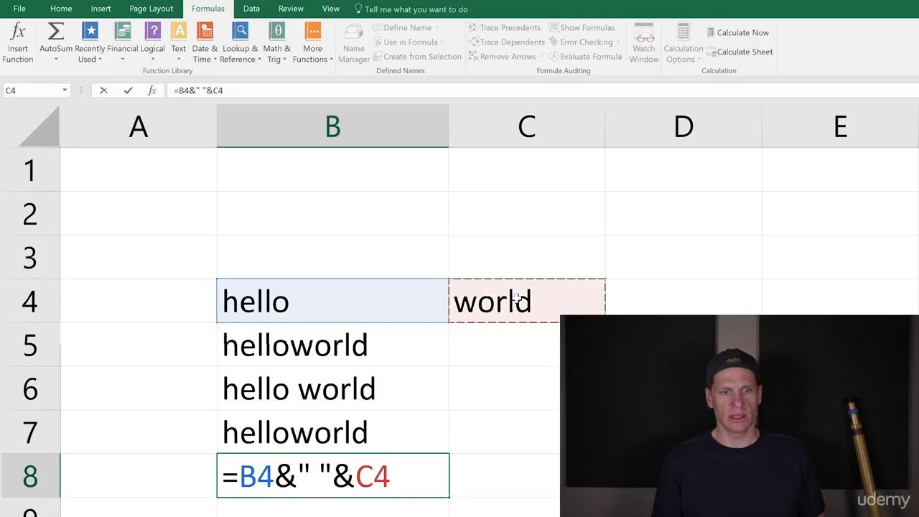
key("Return")
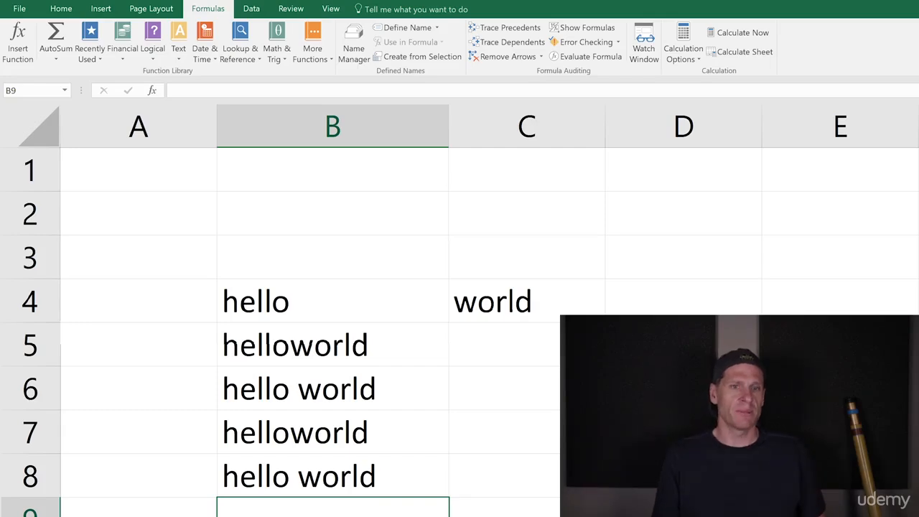
Step: Try a CONCATENATE formula in cell B9 with the range B4:C4 as its single argument, and clear the cell
left_click(178, 54)
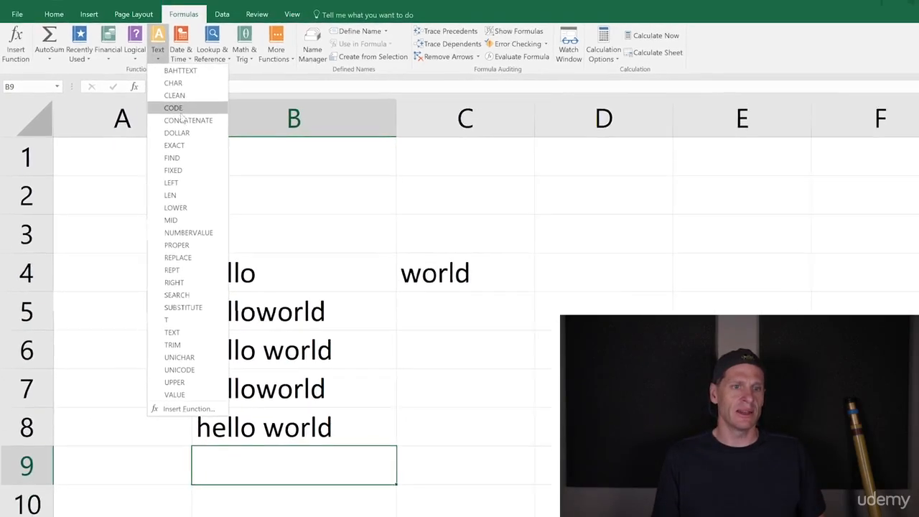
left_click(188, 121)
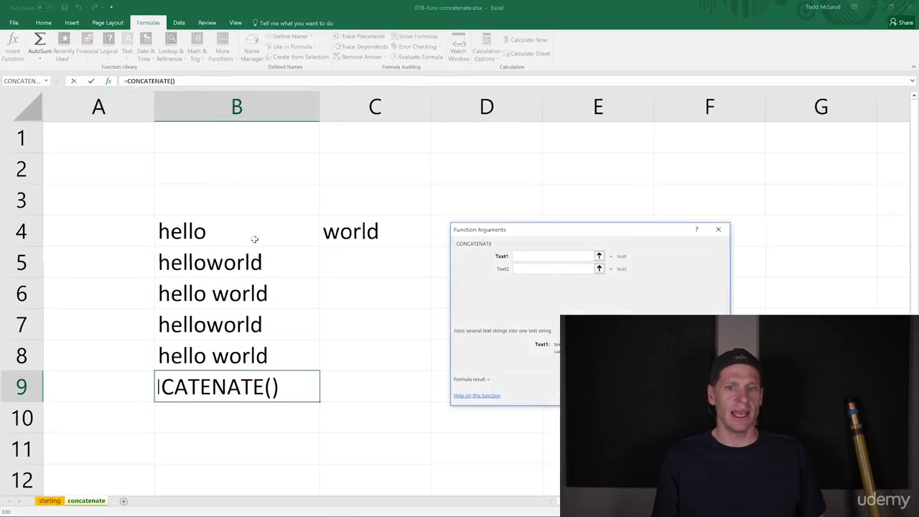
left_click_drag(297, 228, 366, 228)
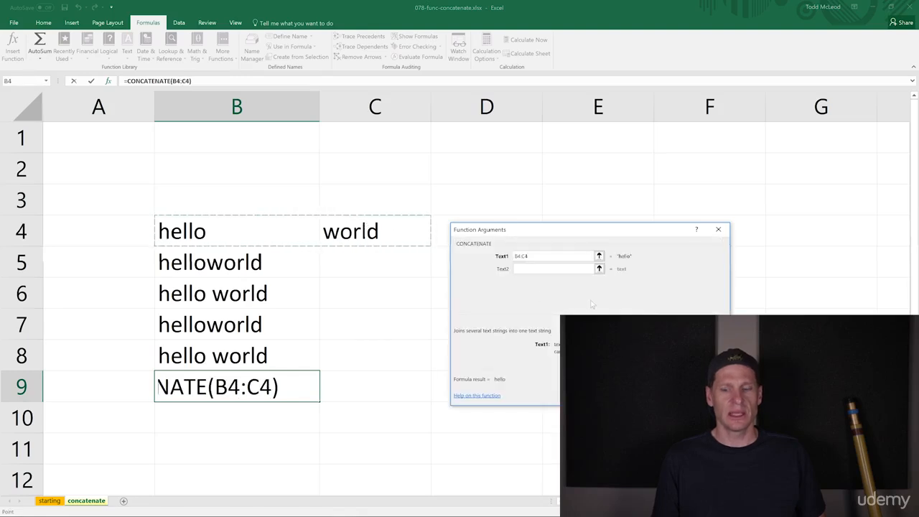
key("Return")
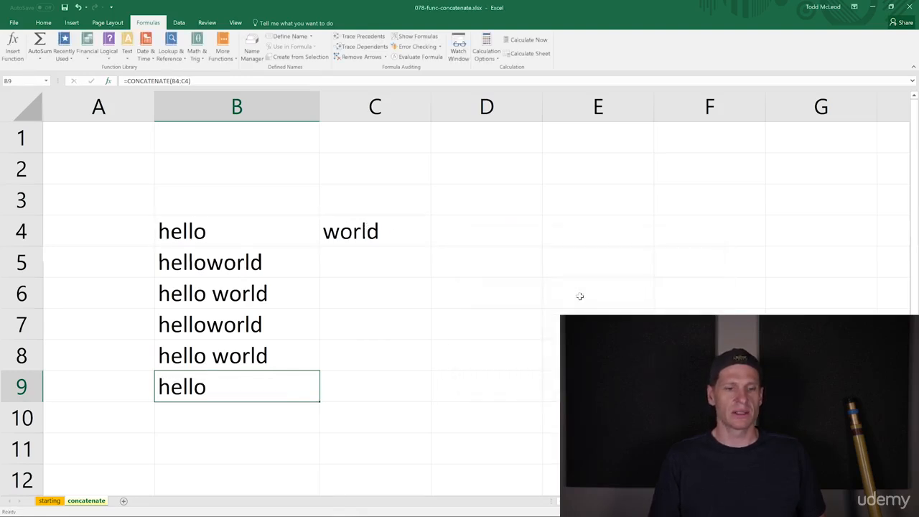
key("Delete")
key("Up")
key("Down")
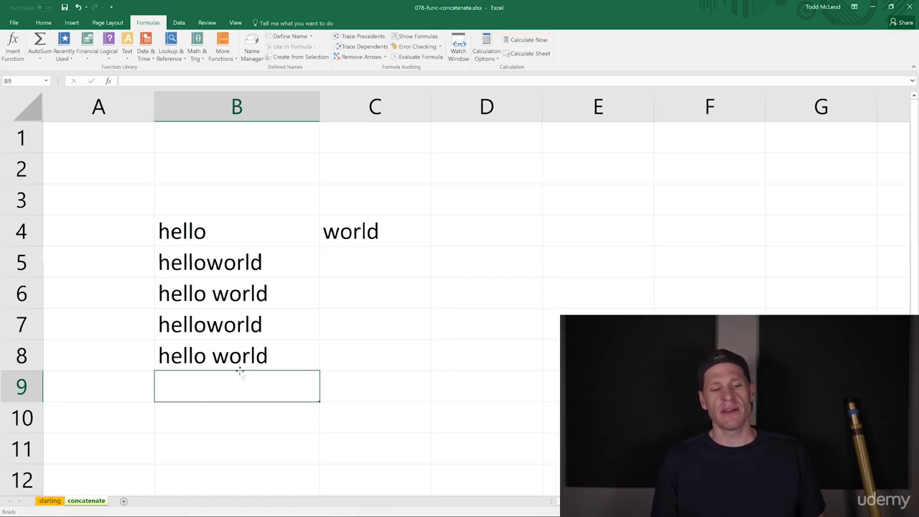
Step: Create a copy of the "starting" sheet and place it after the "concatenate" sheet
right_click(52, 502)
left_click(95, 424)
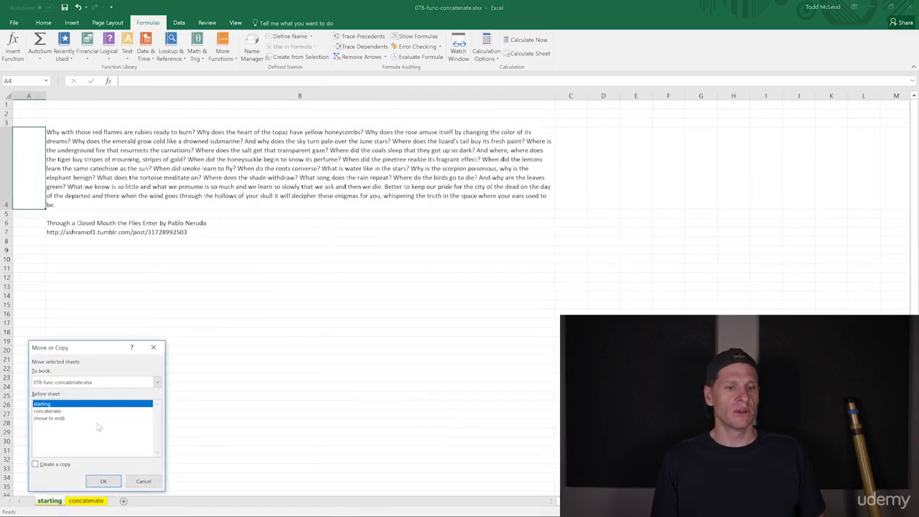
left_click(104, 481)
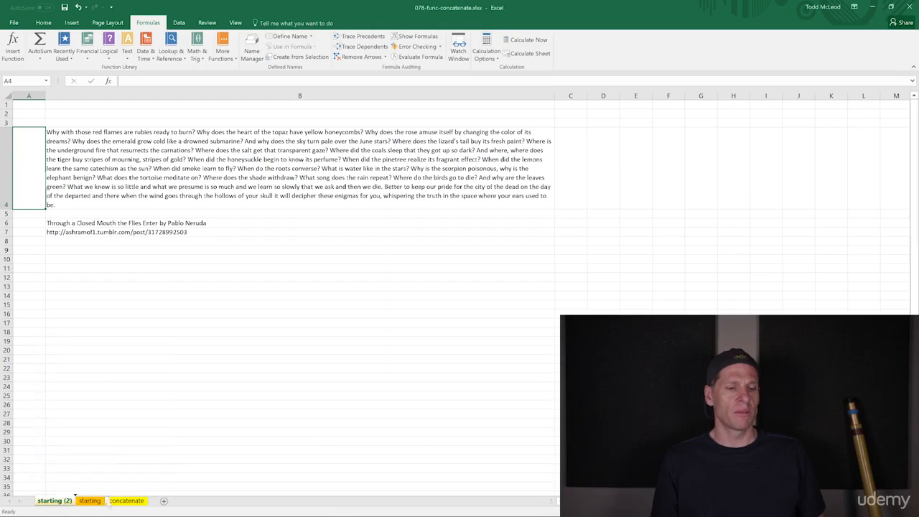
left_click_drag(150, 503, 150, 503)
Step: Rename the copied sheet as "broken apart" and set its tab color to red
right_click(141, 502)
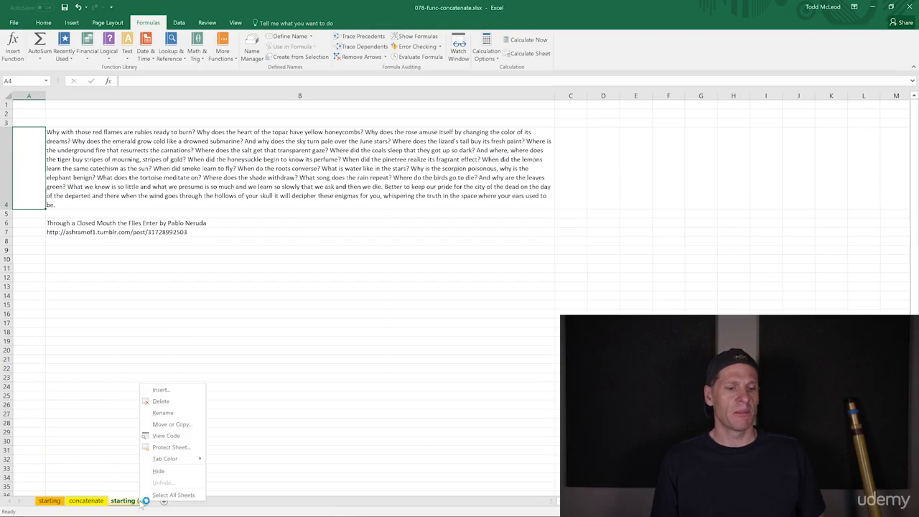
left_click(191, 414)
type("broken apart")
key("Return")
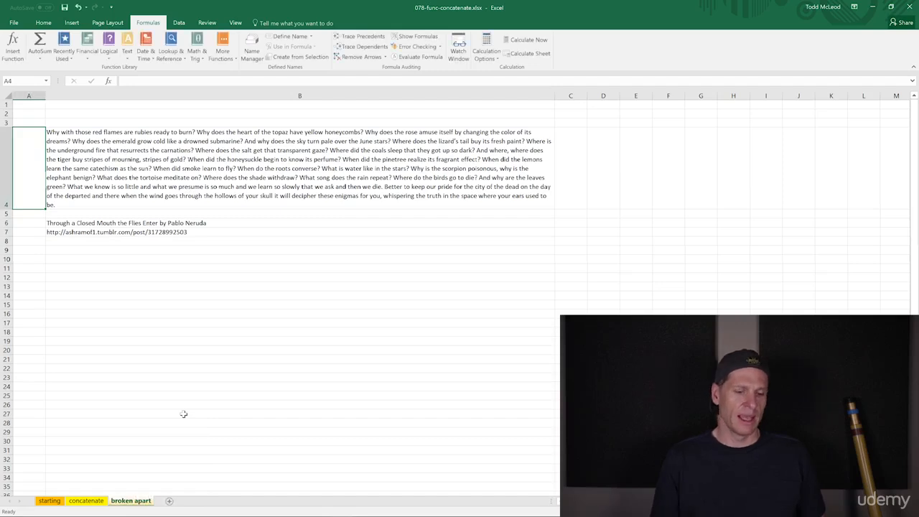
right_click(138, 500)
mouse_move(166, 454)
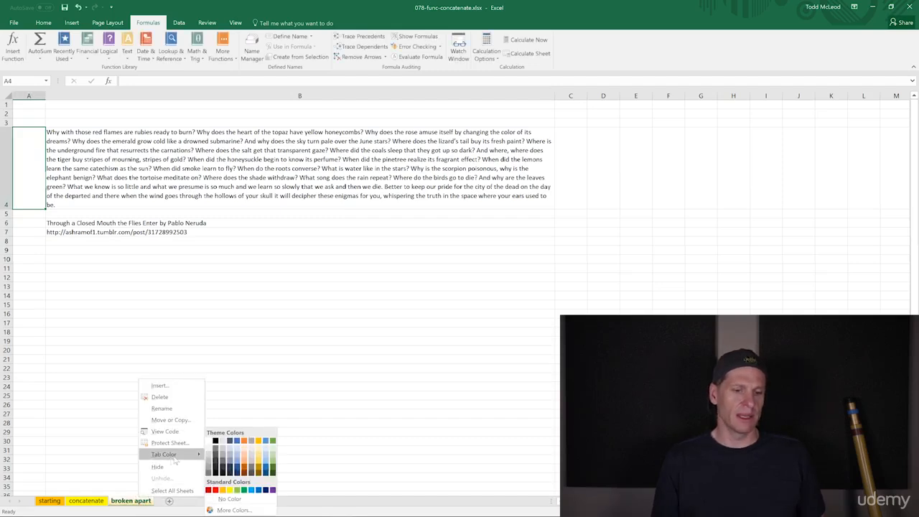
left_click(215, 489)
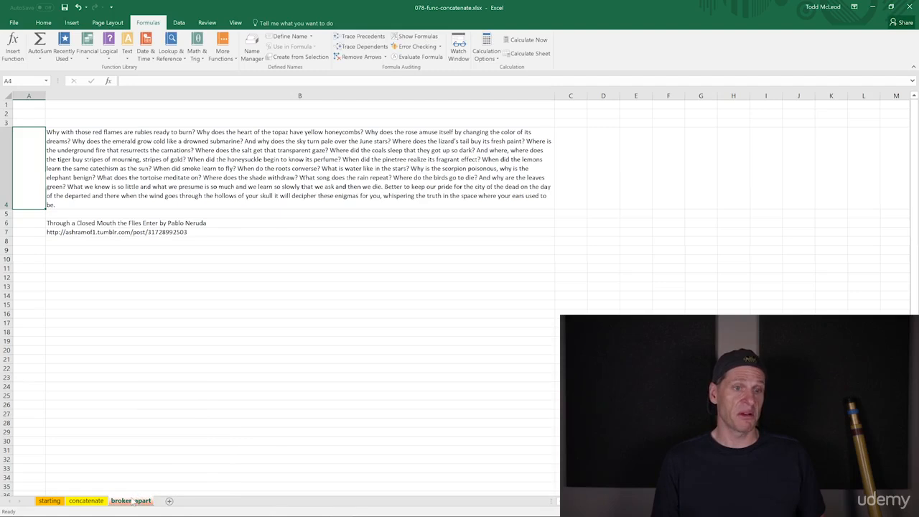
Step: Clear the poem's title and source link from B6:B7 and select the poem text in B4
left_click_drag(152, 223, 148, 229)
key("Delete")
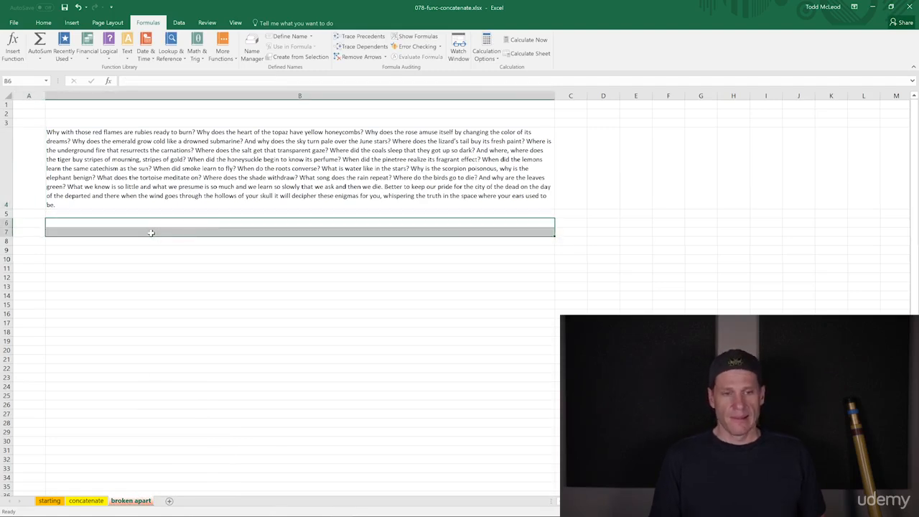
key("Up")
key("Up")
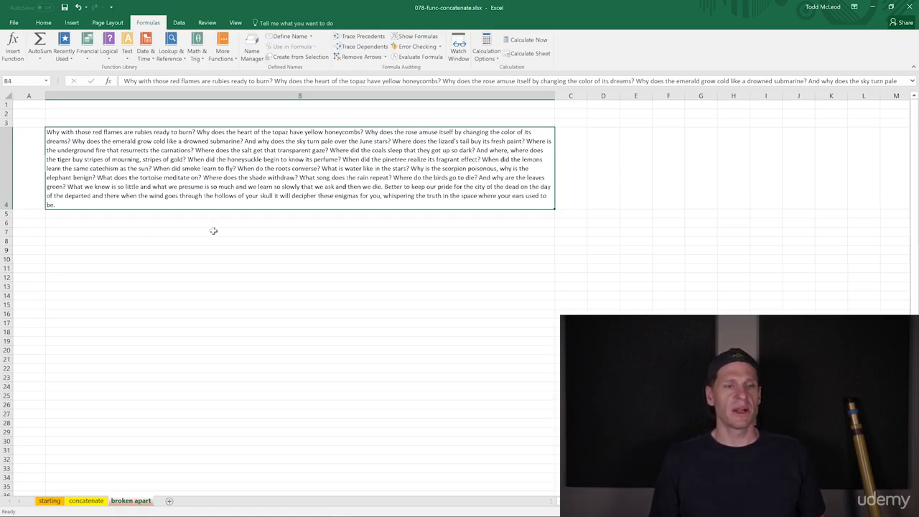
Step: Turn off text wrapping for the poem text in cell B4
right_click(85, 141)
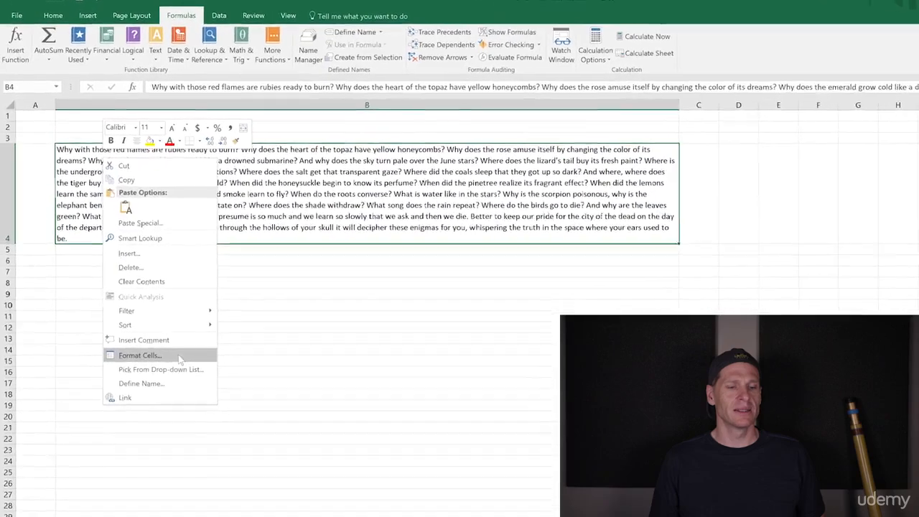
left_click(119, 311)
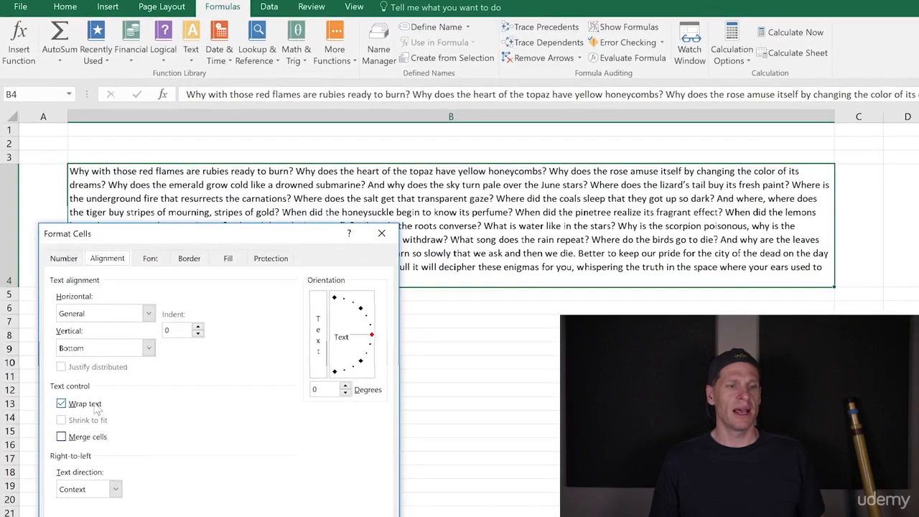
left_click(97, 406)
key("Return")
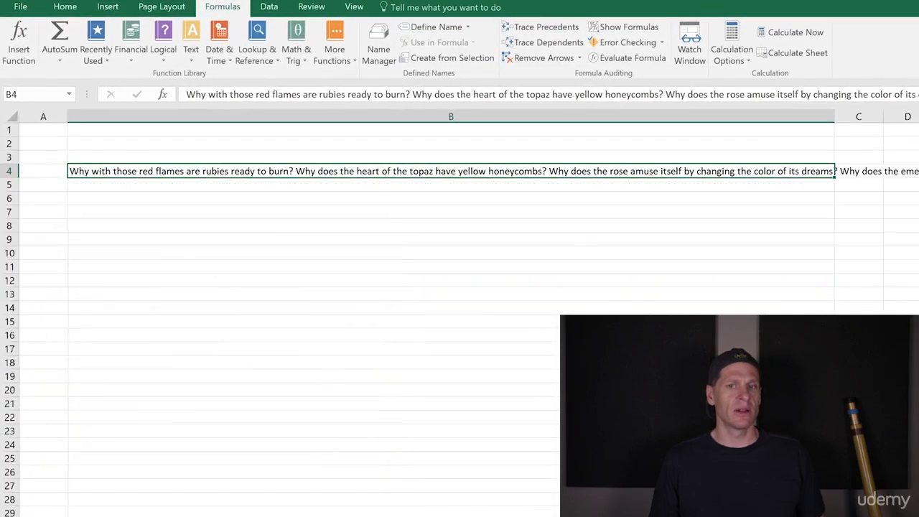
Step: Narrow column B to about the width of the neighbouring columns and select cell B4
left_click_drag(833, 116, 118, 116)
left_click(88, 170)
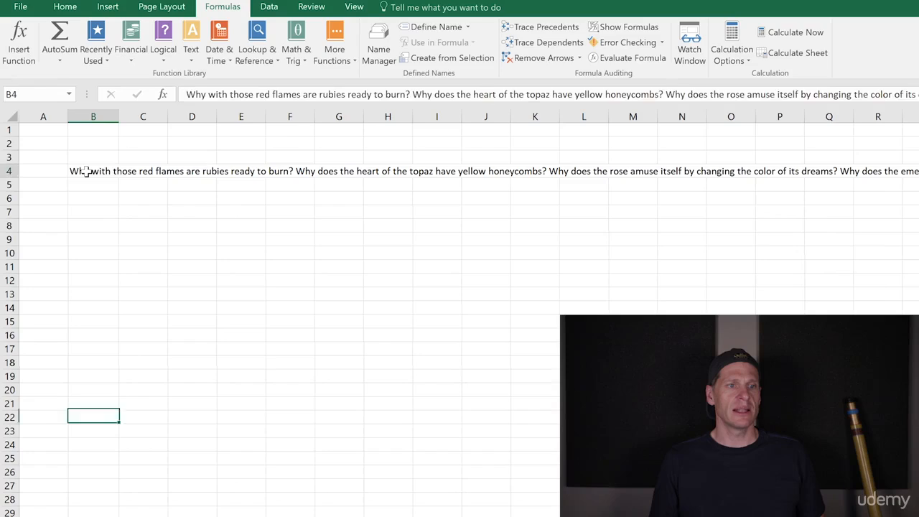
left_click(133, 173)
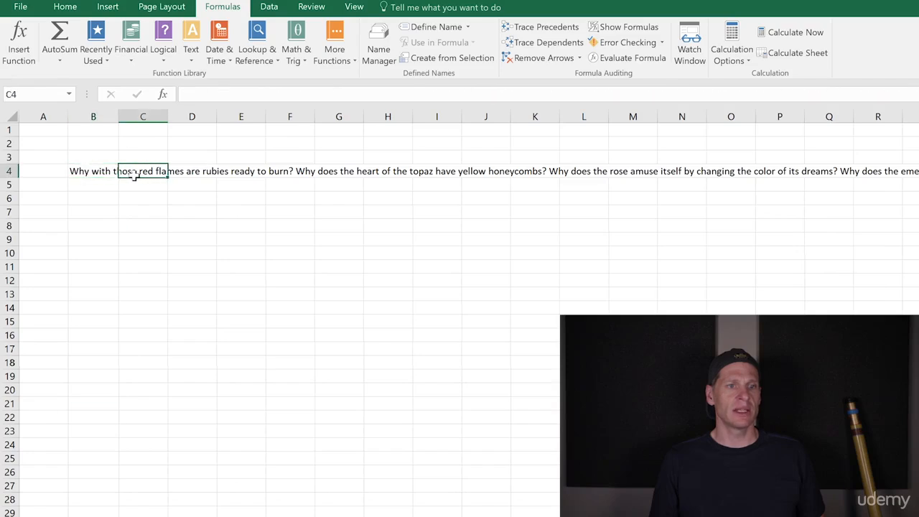
left_click(86, 172)
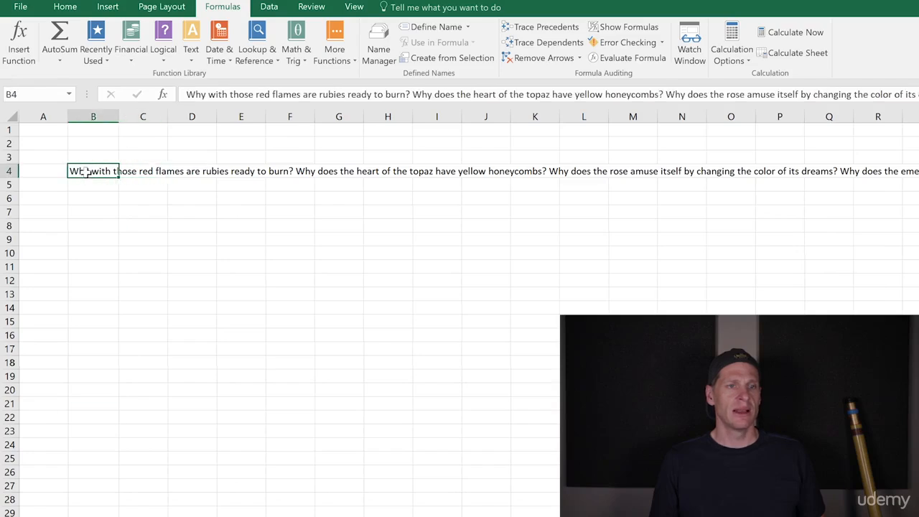
Step: Split the poem text in B4 into one word per column with Text to Columns, delimited by Space
left_click(271, 9)
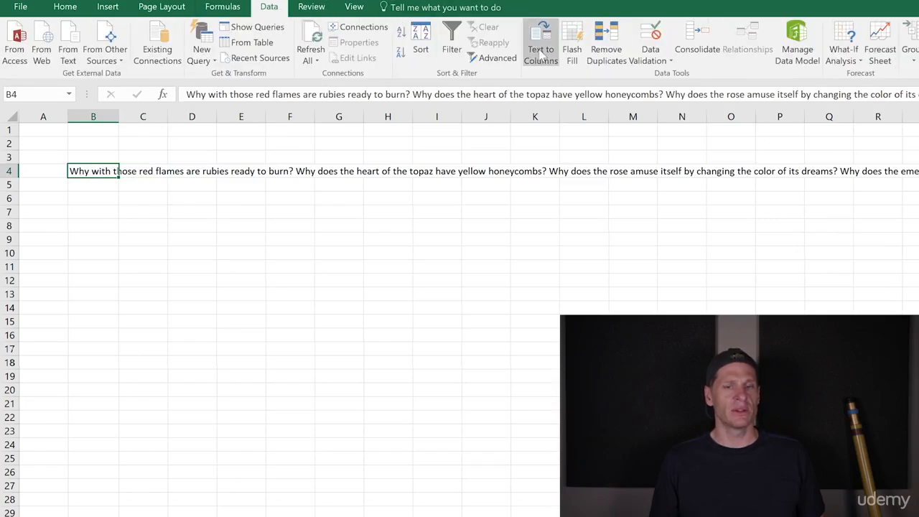
left_click(542, 56)
left_click_drag(782, 287, 183, 208)
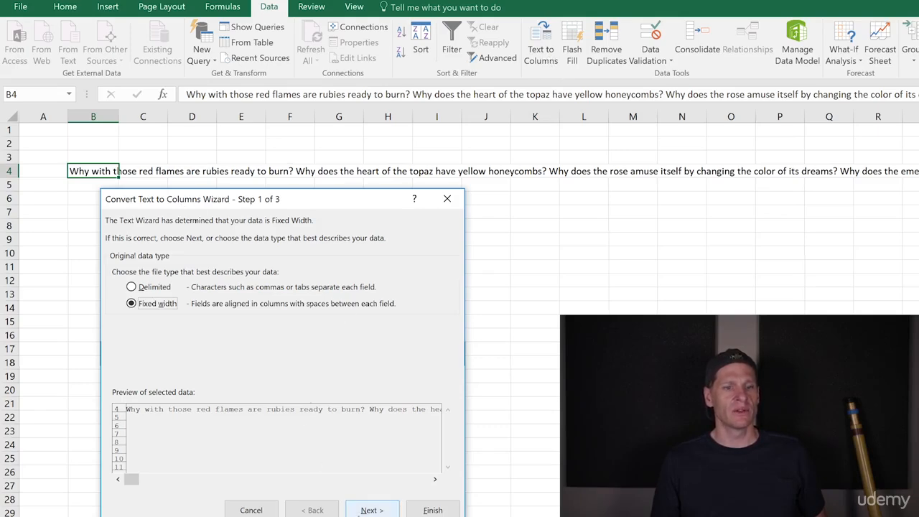
left_click(150, 290)
left_click(371, 509)
left_click(118, 318)
left_click(118, 318)
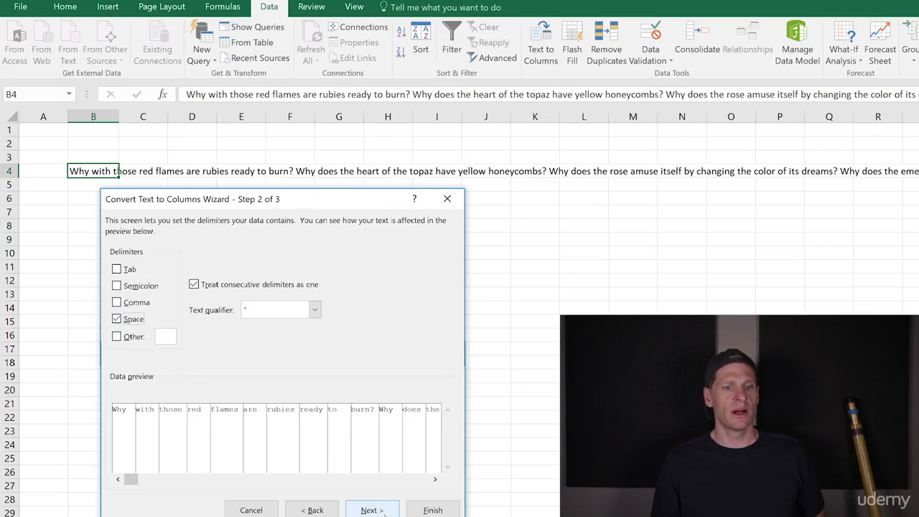
left_click(432, 509)
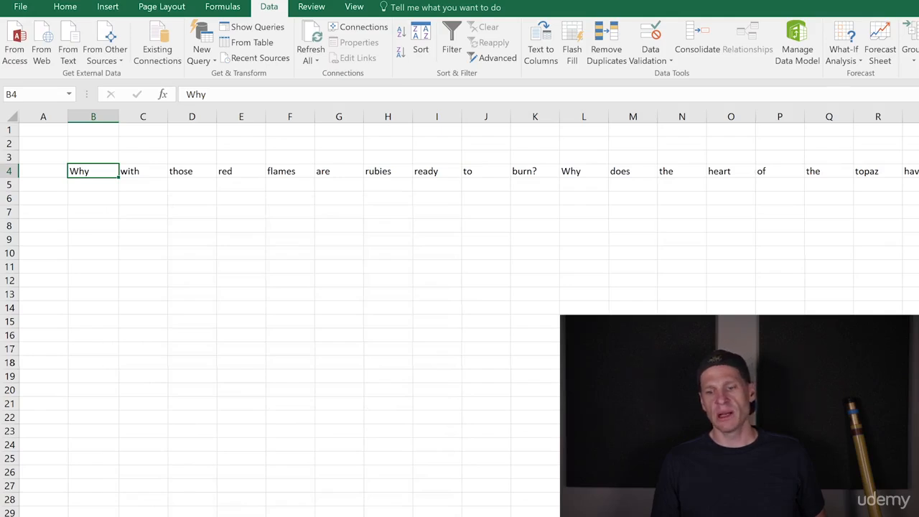
Step: Start inserting a function in cell A4 and search the functions for "count"
left_click(51, 171)
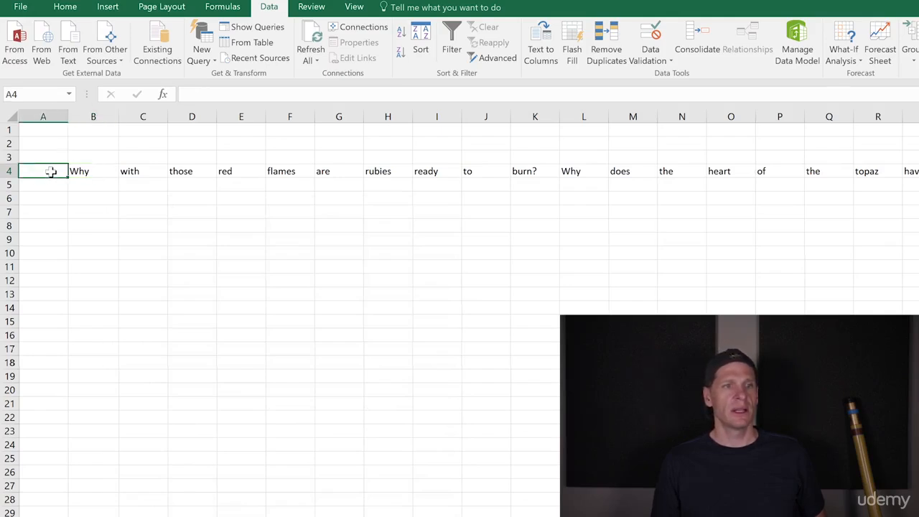
left_click(217, 7)
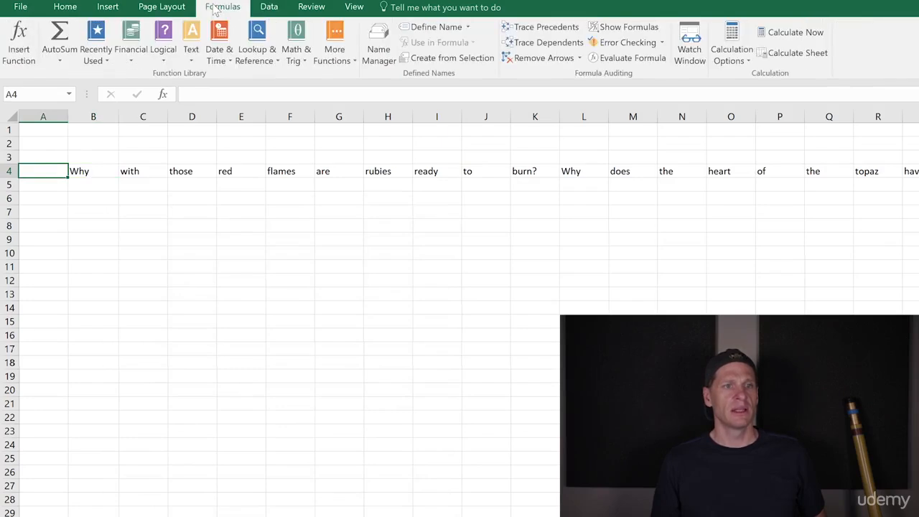
left_click(20, 51)
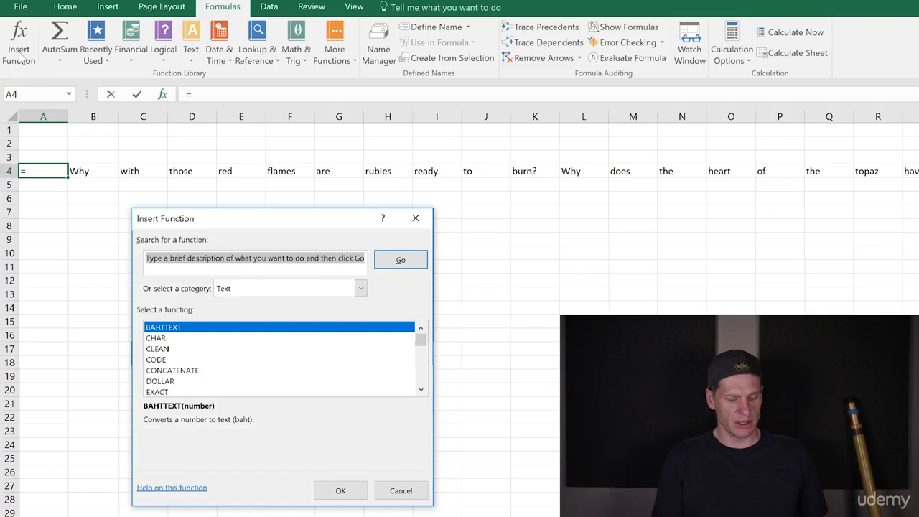
type("count")
key("Return")
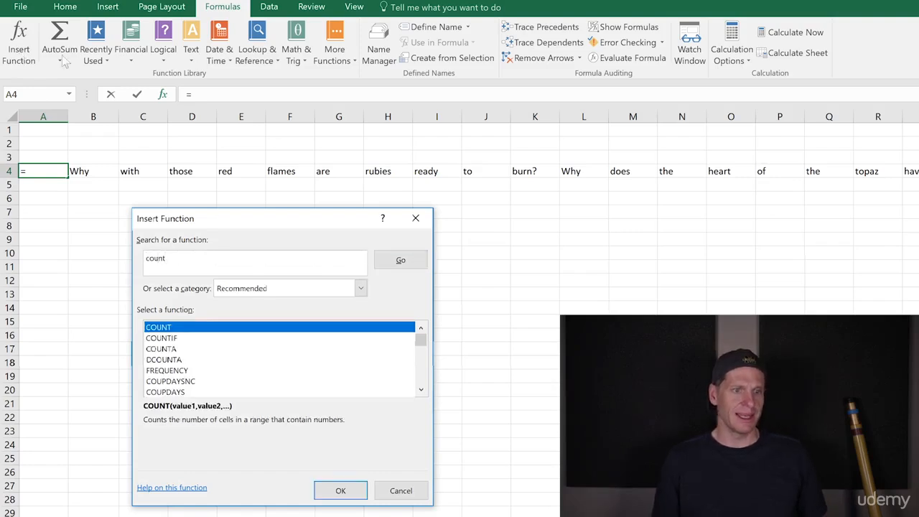
Step: Insert the COUNTA function in cell A4 to count the poem words in range B4:JD4
left_click(208, 349)
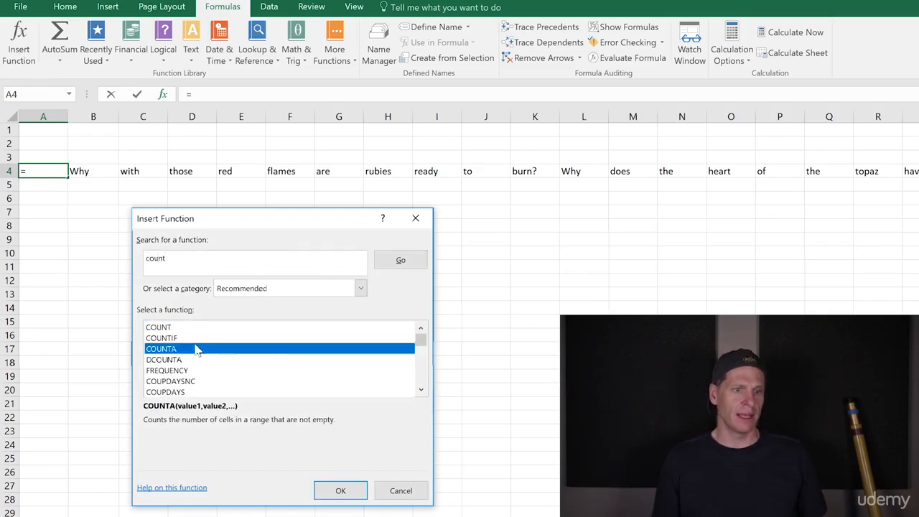
left_click(340, 490)
left_click(93, 173)
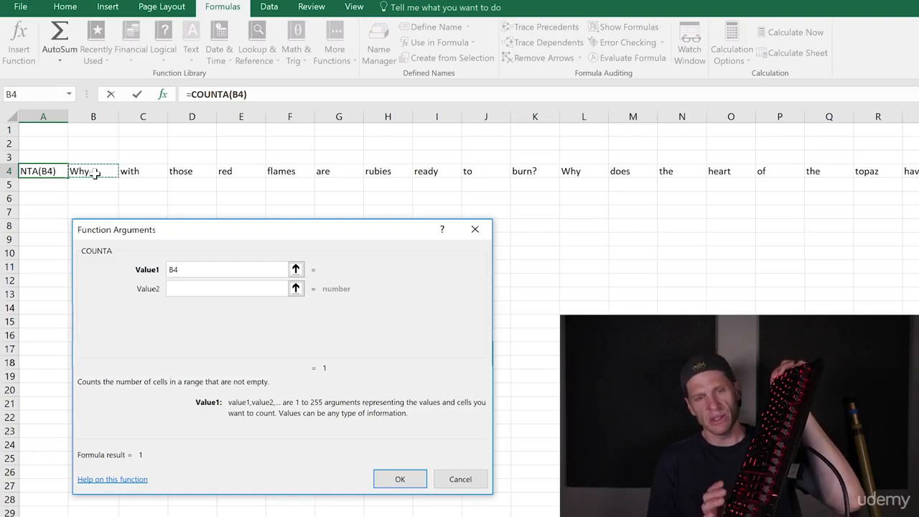
key("ctrl+shift+Right")
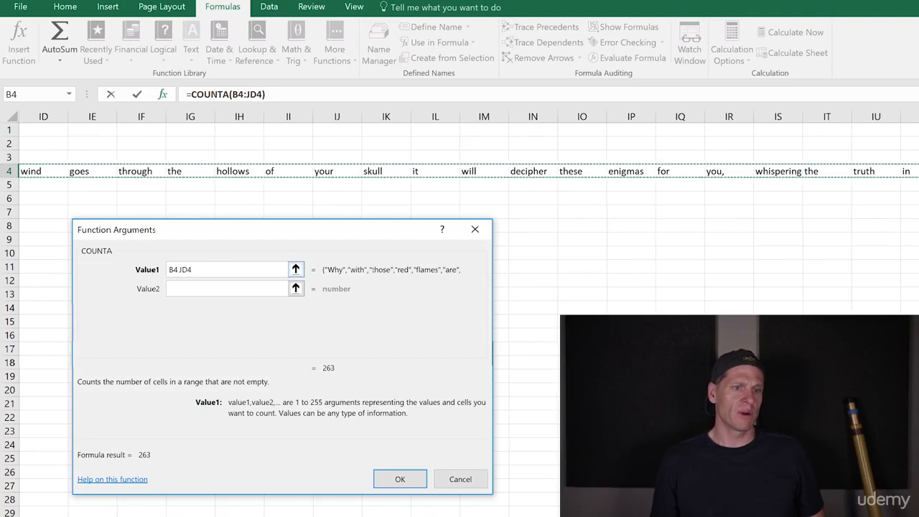
left_click(400, 480)
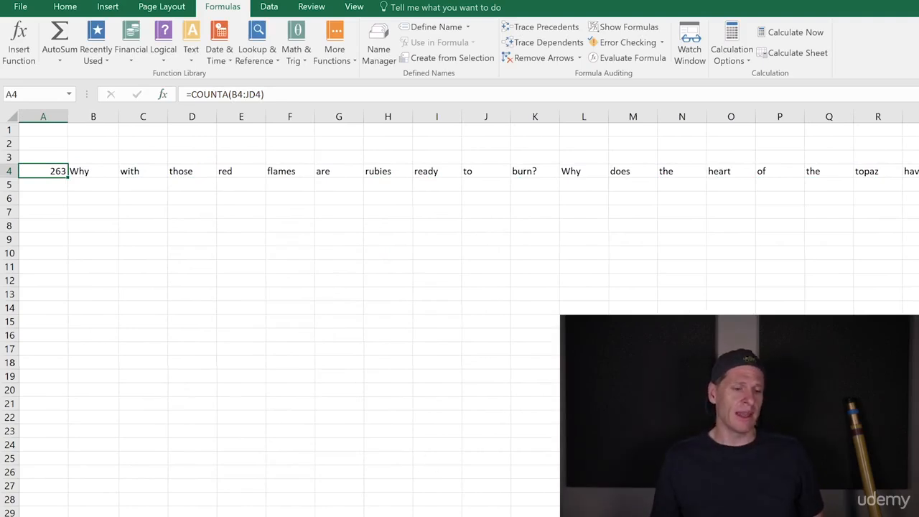
Step: Create a copy of the "broken apart" sheet within the workbook and place it after the original sheet
right_click(210, 499)
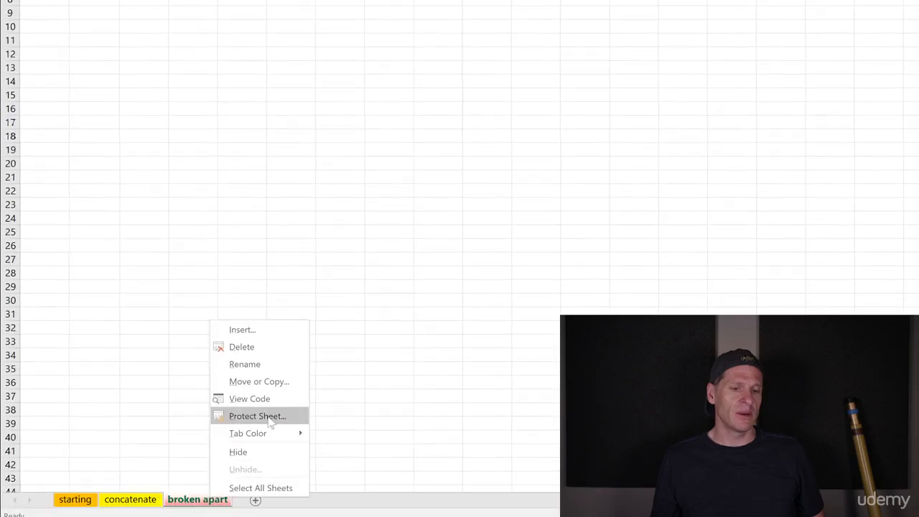
left_click(289, 381)
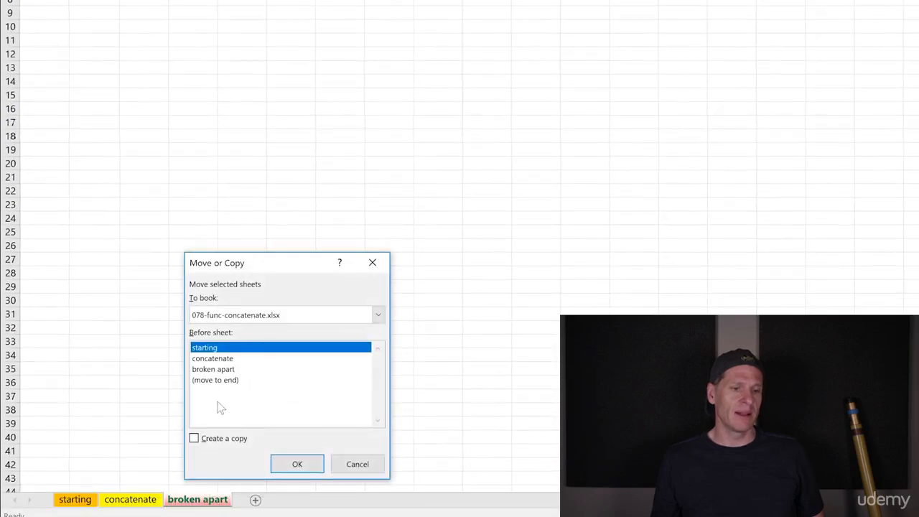
left_click(237, 369)
left_click(222, 438)
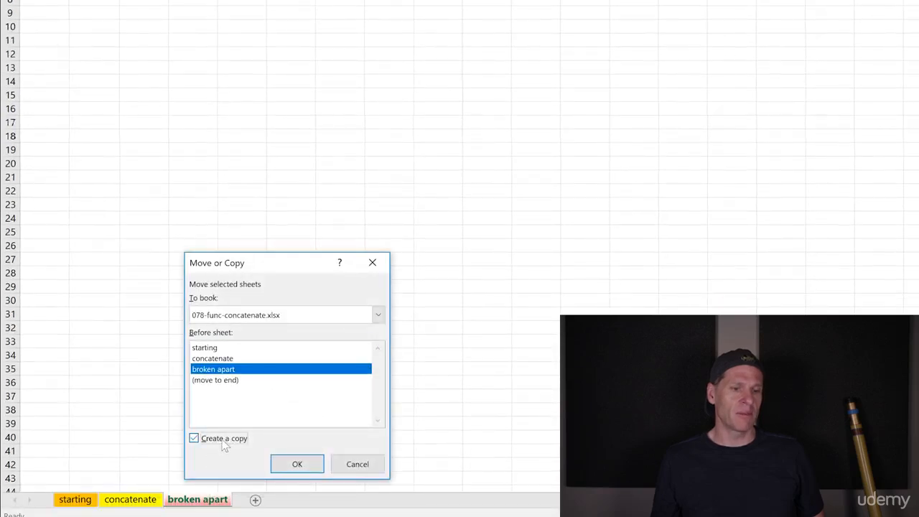
left_click(289, 464)
left_click_drag(232, 502, 311, 498)
Step: Rename the copied sheet "putting back together"
right_click(307, 506)
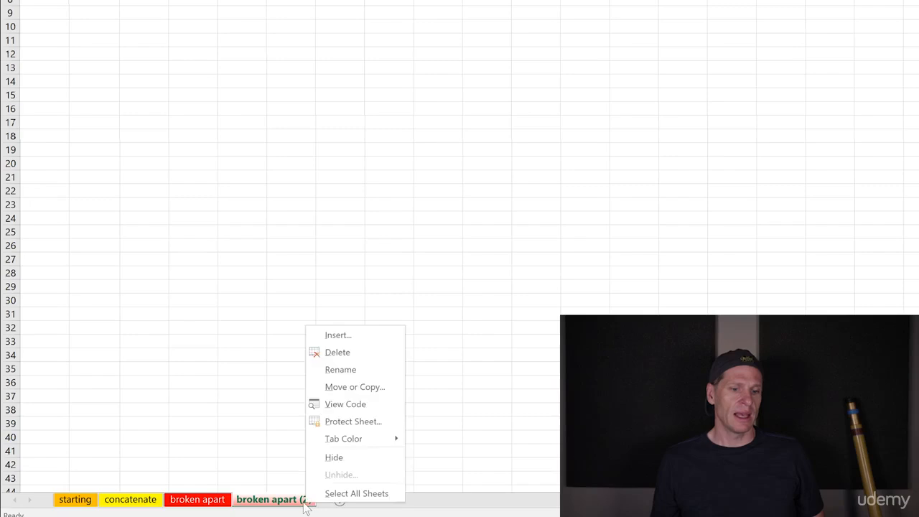
left_click(363, 369)
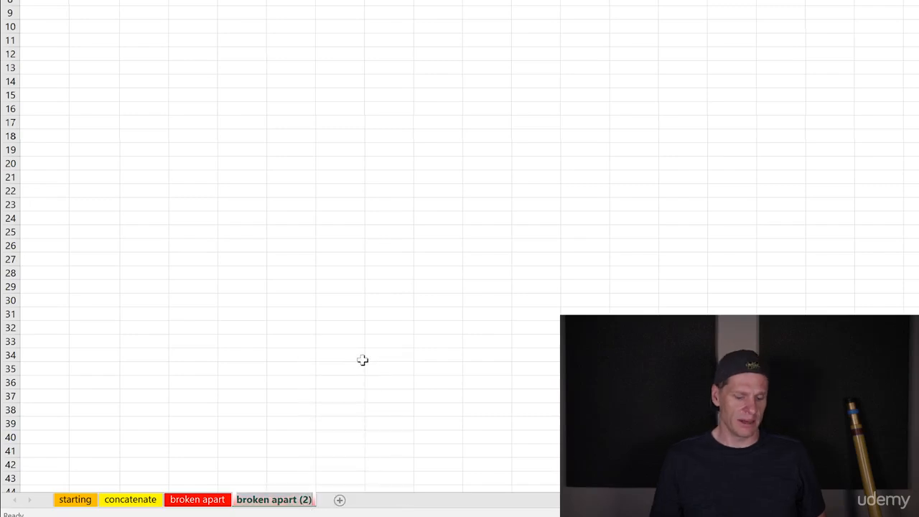
type("putting b")
type("ack tog")
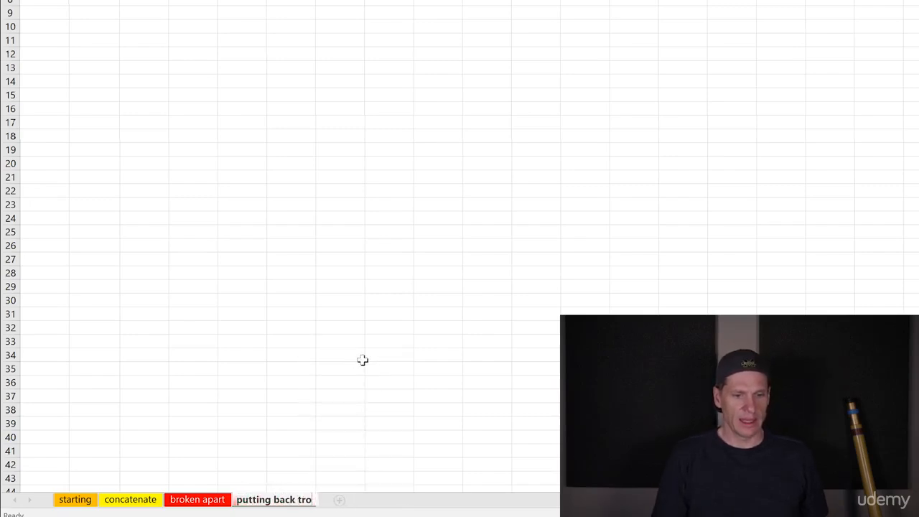
type("ether")
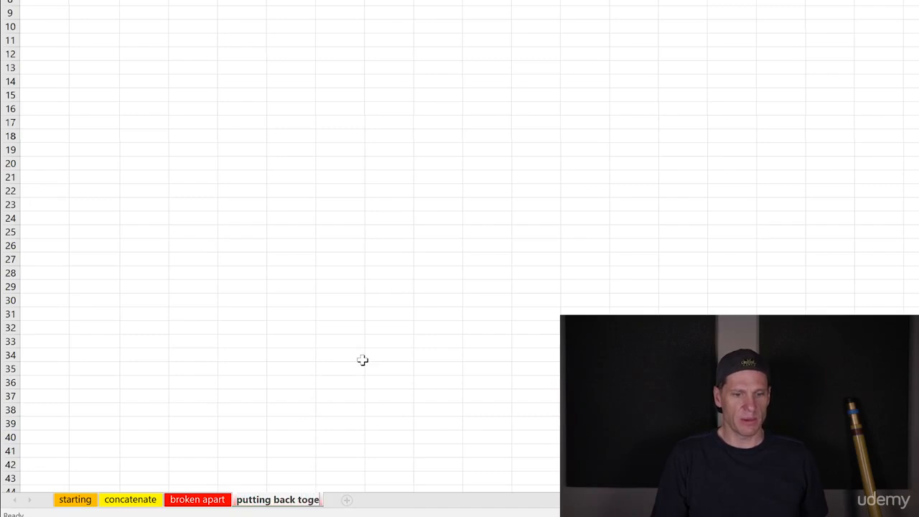
key("Return")
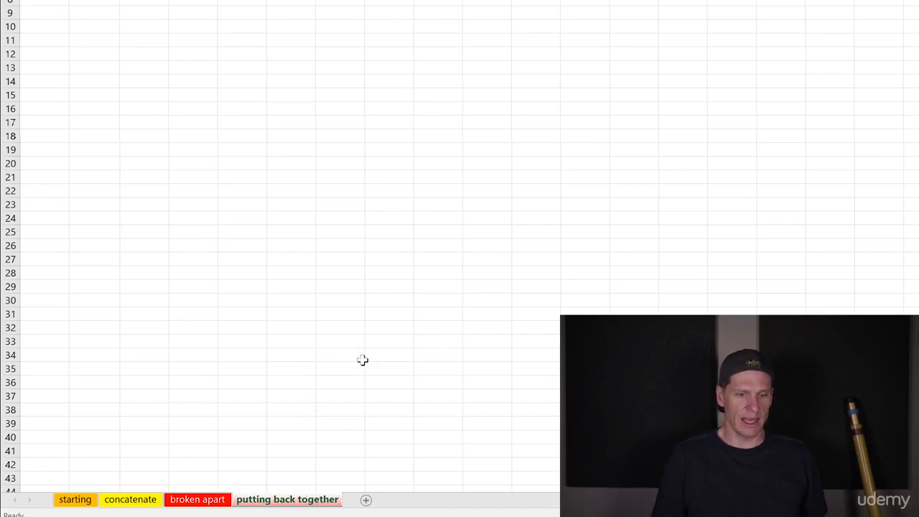
Step: Set the tab color of the "putting back together" sheet to standard light green
right_click(308, 502)
mouse_move(366, 440)
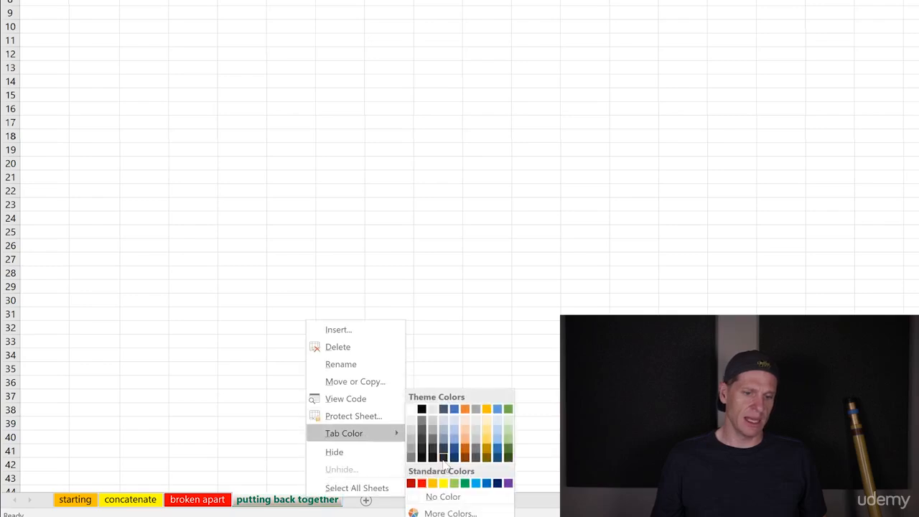
left_click(455, 484)
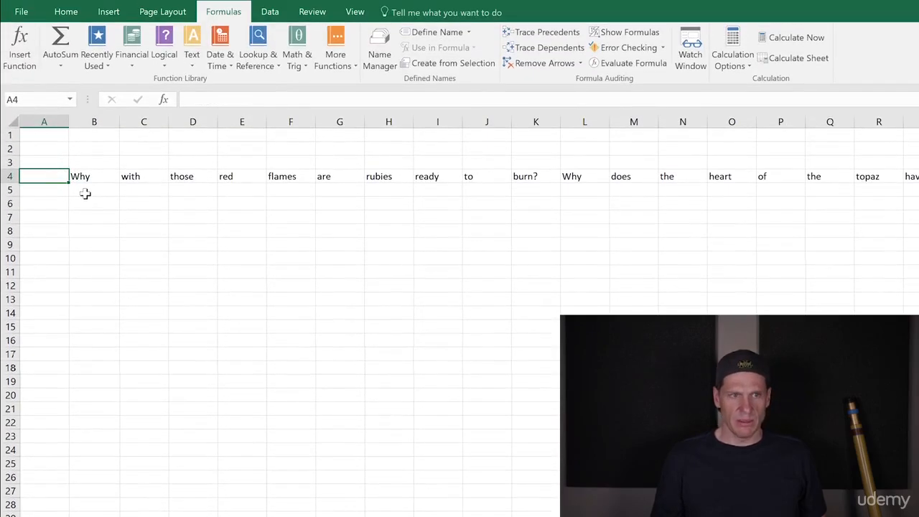
Step: Try joining the first two words in cell B6 with =B4&" "&C4, and clear the cell again
key("Right")
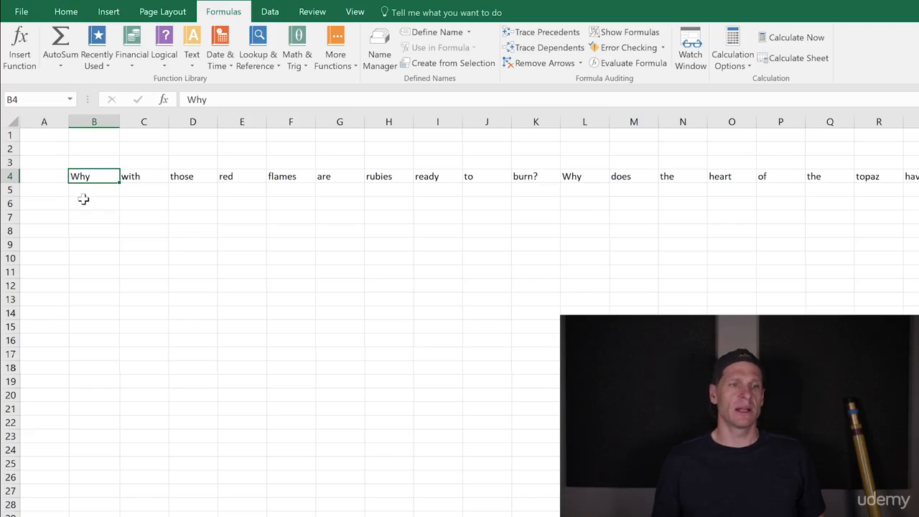
left_click(83, 200)
type("=")
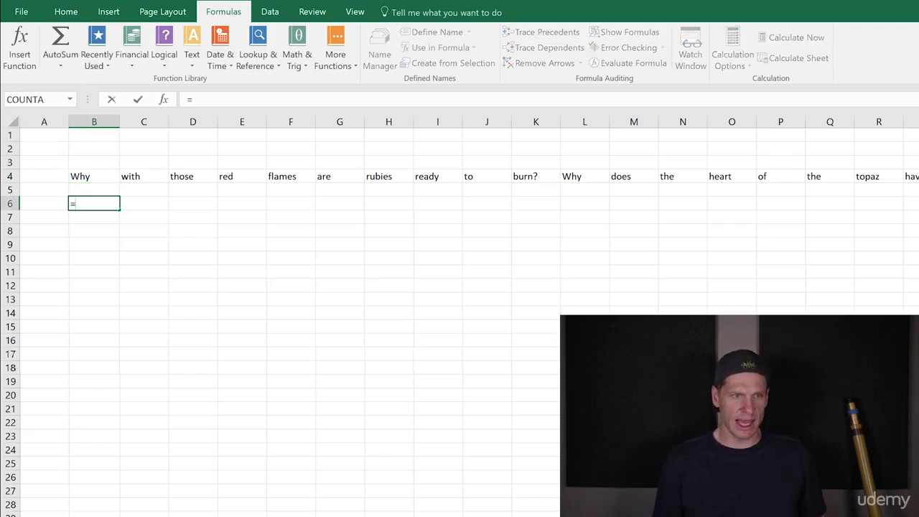
left_click(83, 177)
type("&")
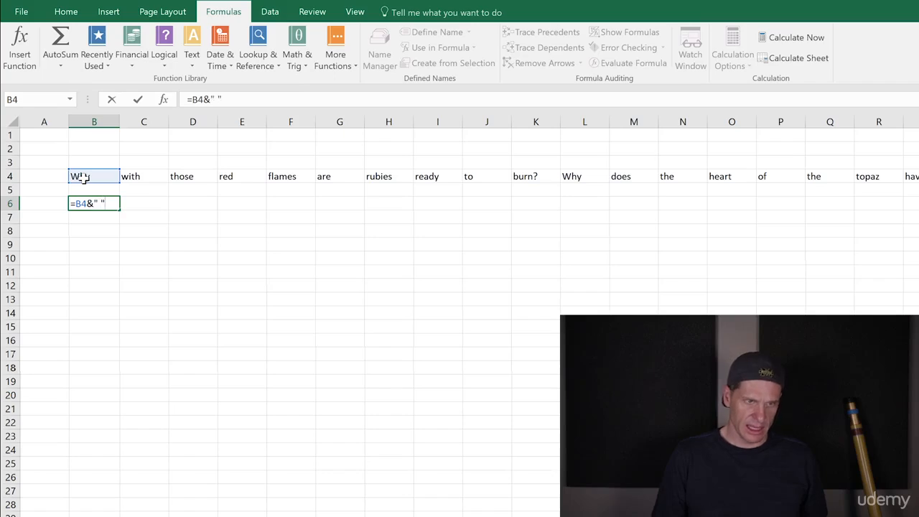
type("\" \"&")
left_click(125, 176)
key("Return")
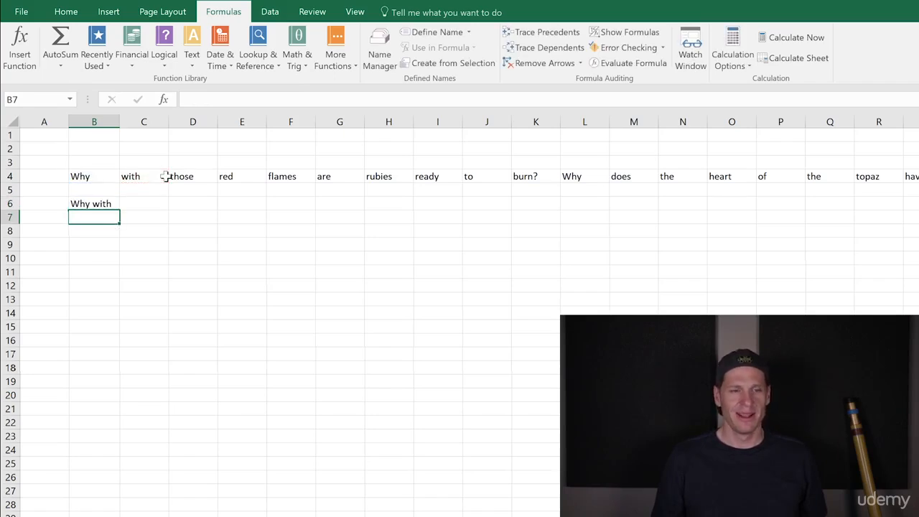
key("Up")
key("Delete")
Step: Copy the whole row of poem words, from cell B4 to the last word in row 4
key("Up")
key("Up")
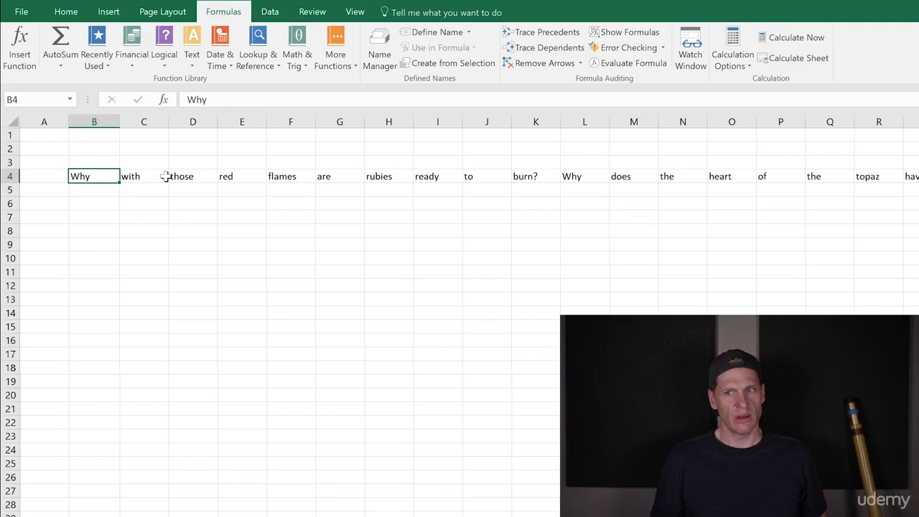
key("ctrl+shift+Right")
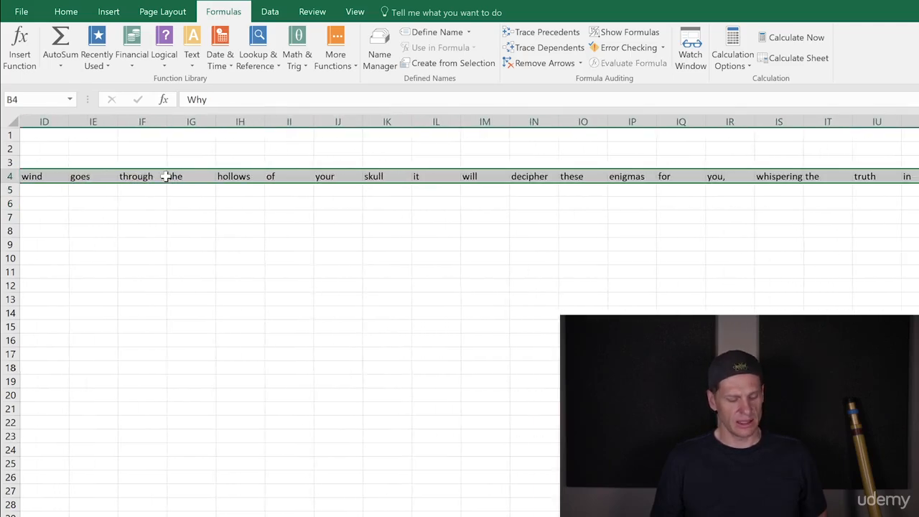
key("ctrl+c")
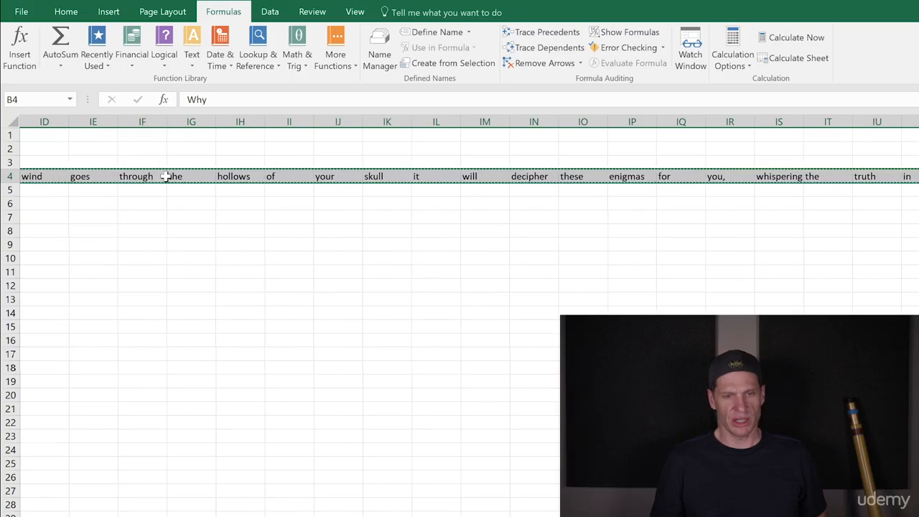
Step: Paste the copied words transposed into a column starting at B6 and widen column B to fit "honeycombs?"
key("Home")
key("Down")
key("Down")
key("Right")
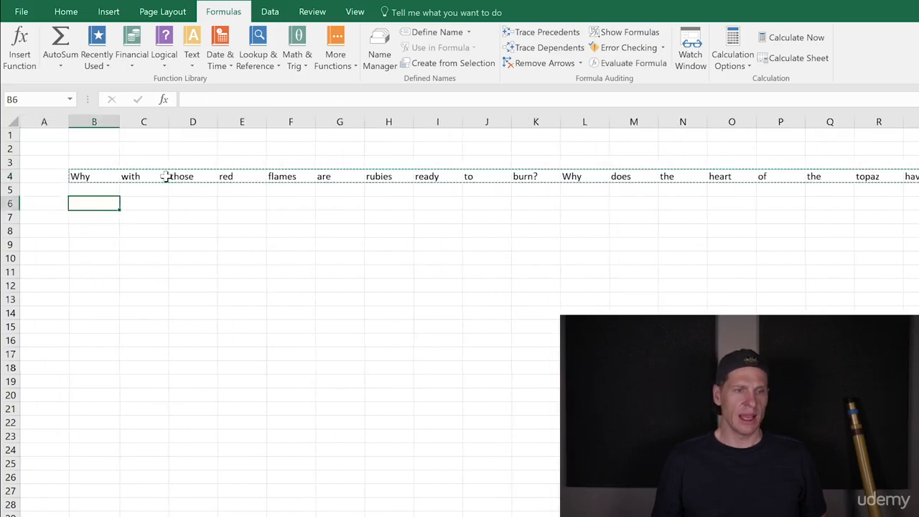
right_click(109, 203)
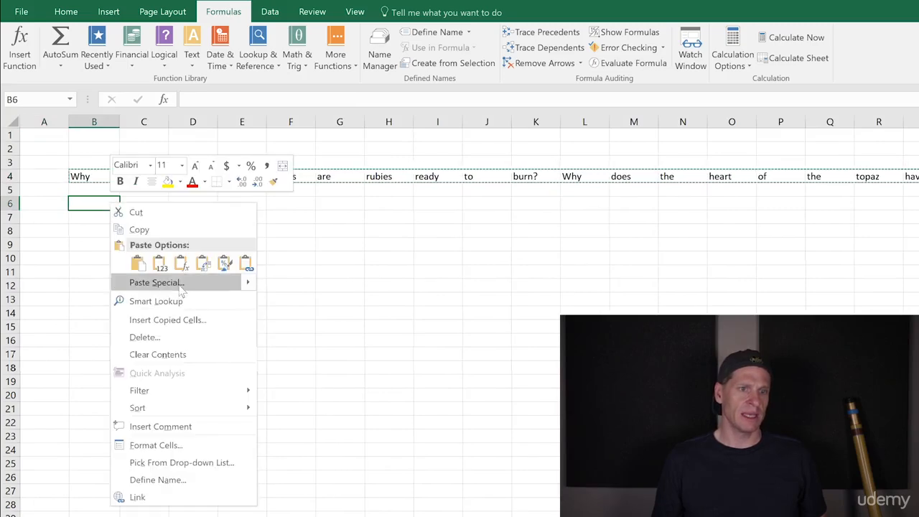
left_click(157, 282)
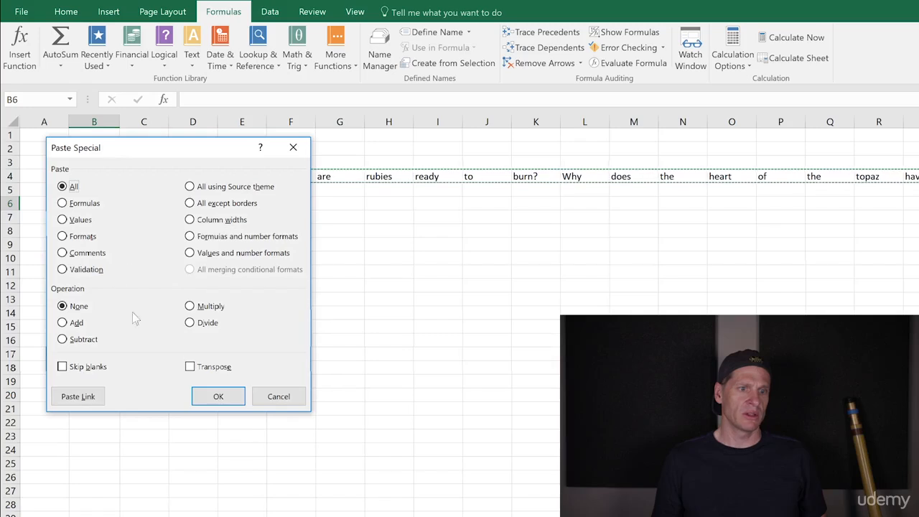
left_click(213, 368)
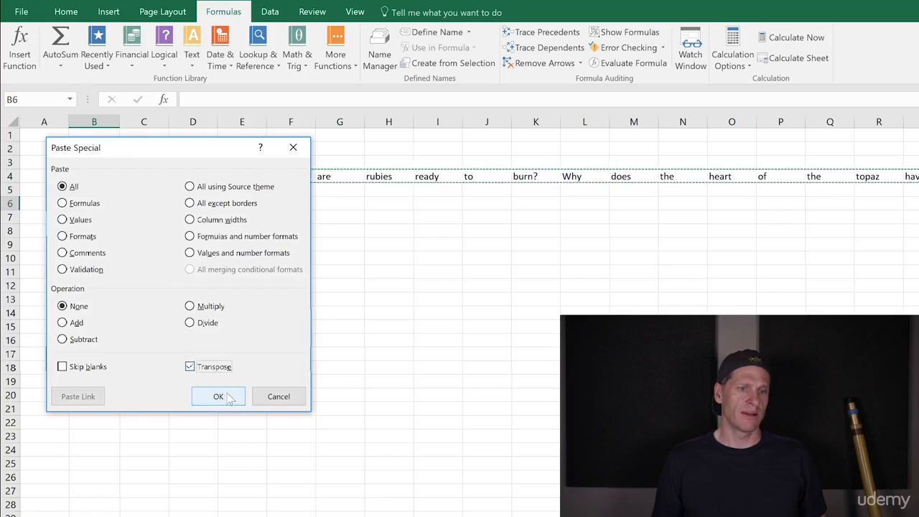
left_click(218, 396)
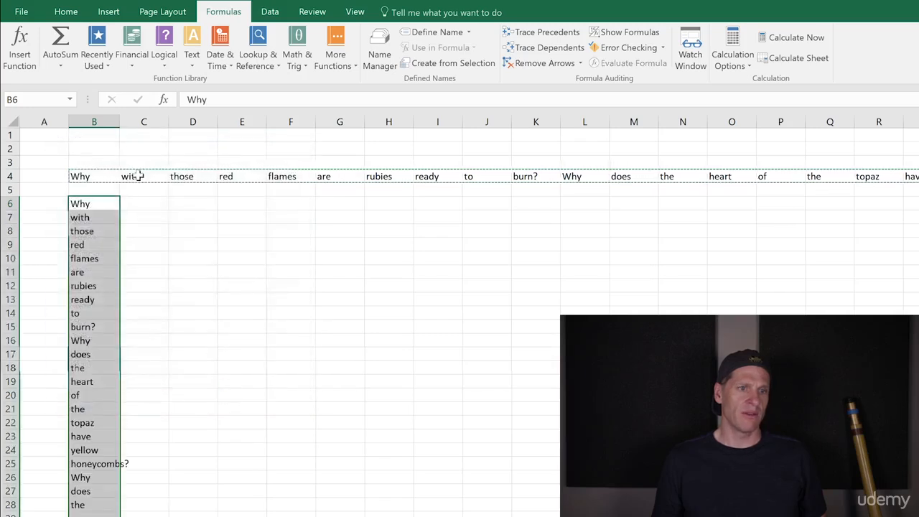
left_click_drag(121, 122, 133, 122)
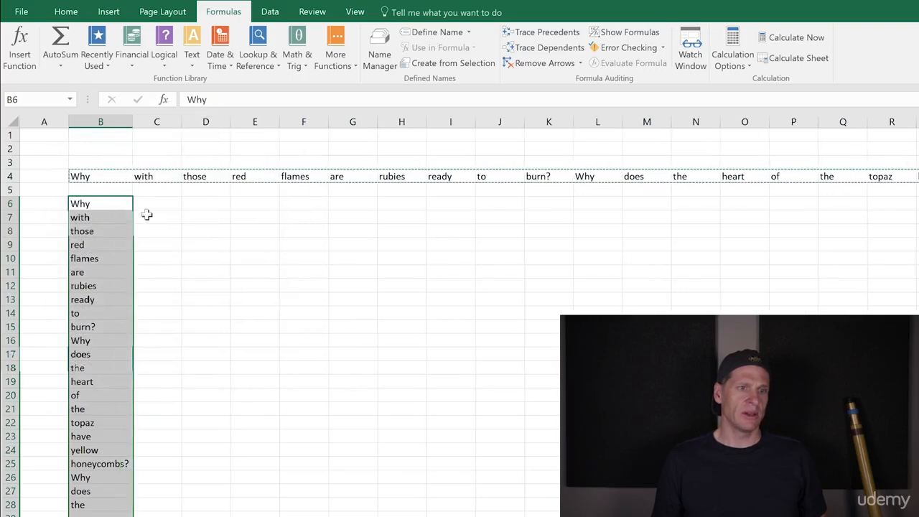
Step: Enter a space in cell C6 and append it to the first word in D6 with the formula =B6&C6
left_click(148, 206)
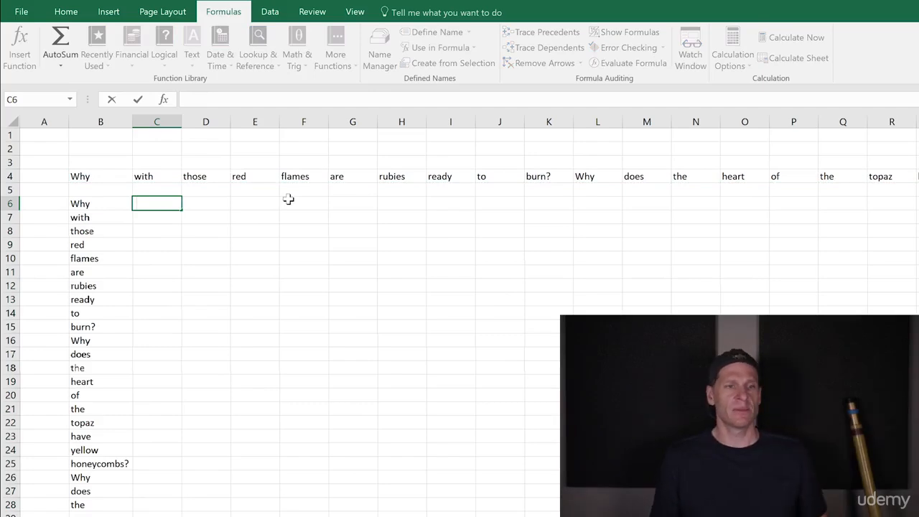
left_click(213, 205)
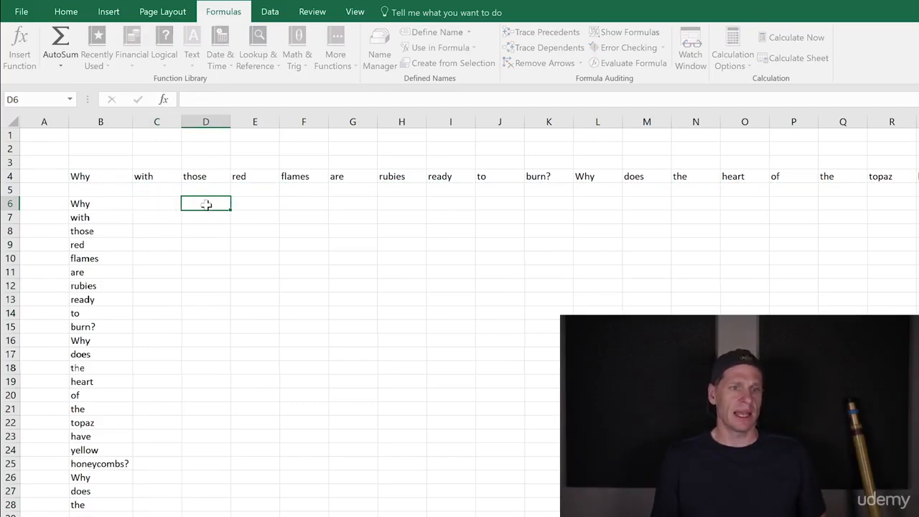
type("=")
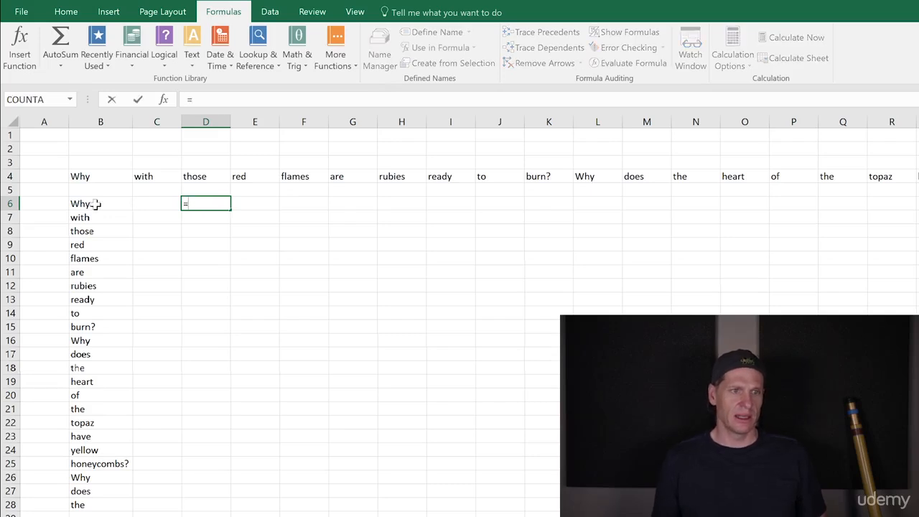
left_click(96, 205)
type("&")
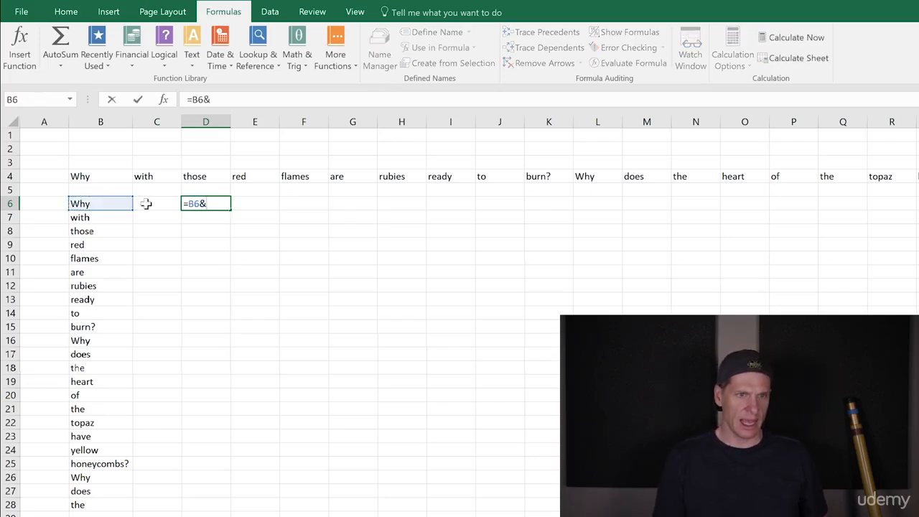
left_click(147, 204)
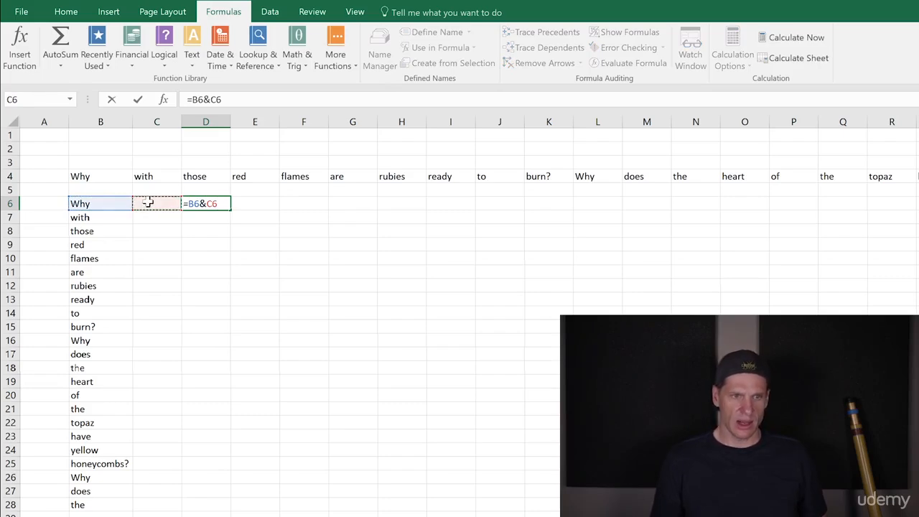
key("Return")
key("Up")
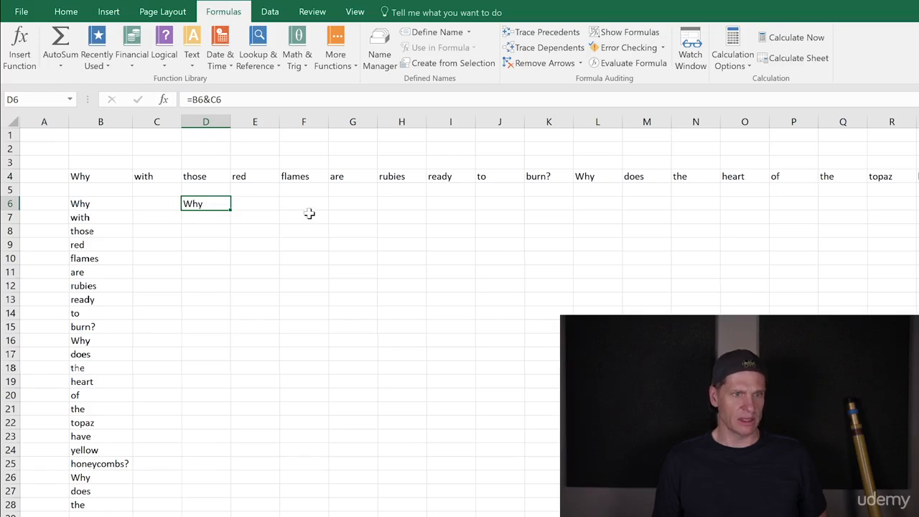
key("Left")
key("shift+Right")
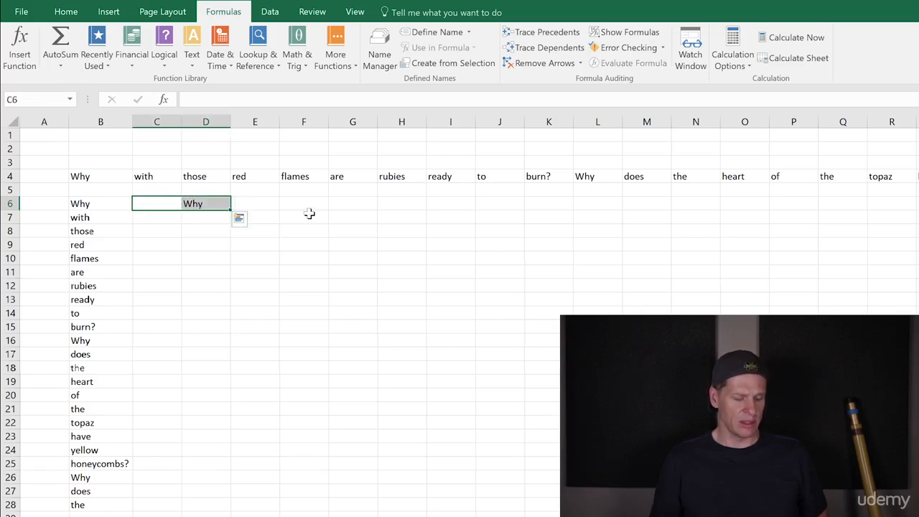
key("ctrl+c")
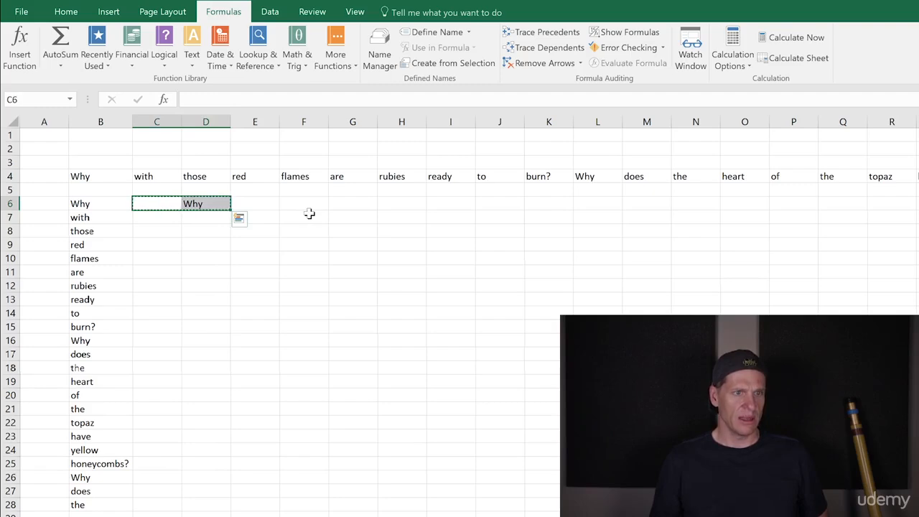
key("Left")
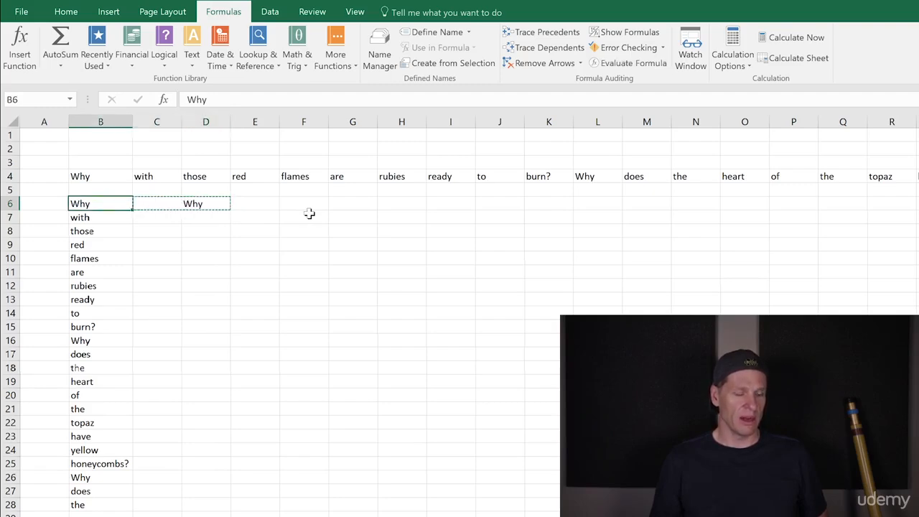
key("ctrl+Down")
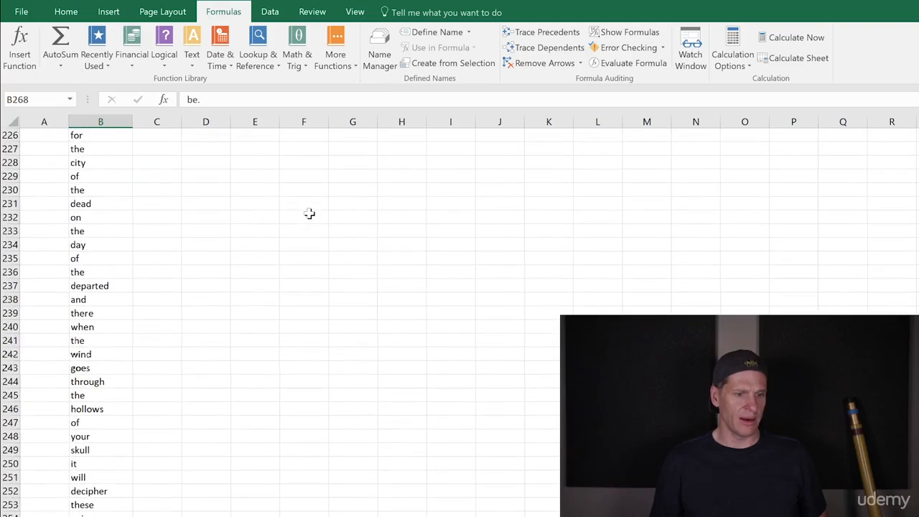
key("Right")
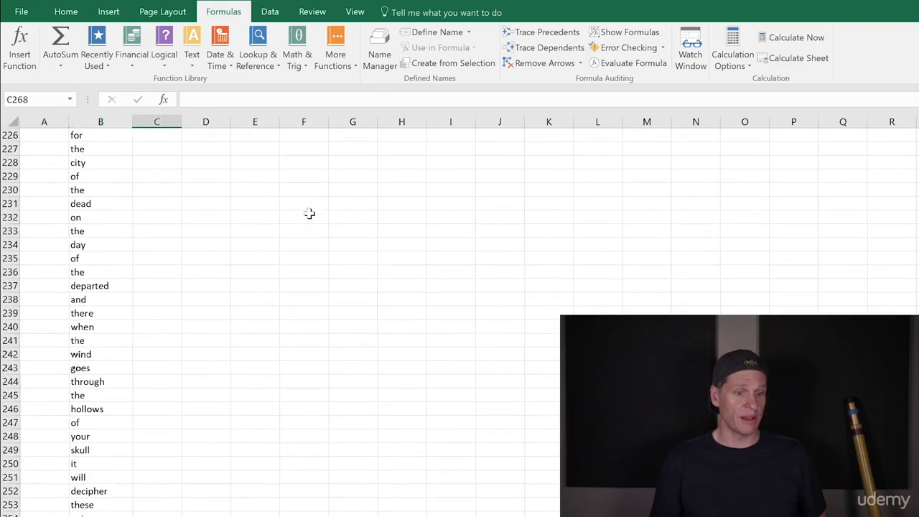
key("shift+Right")
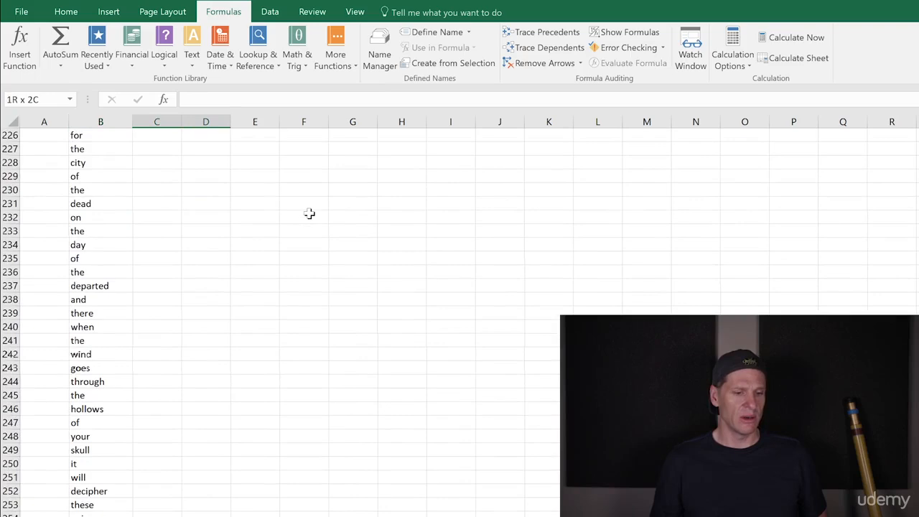
key("ctrl+shift+Up")
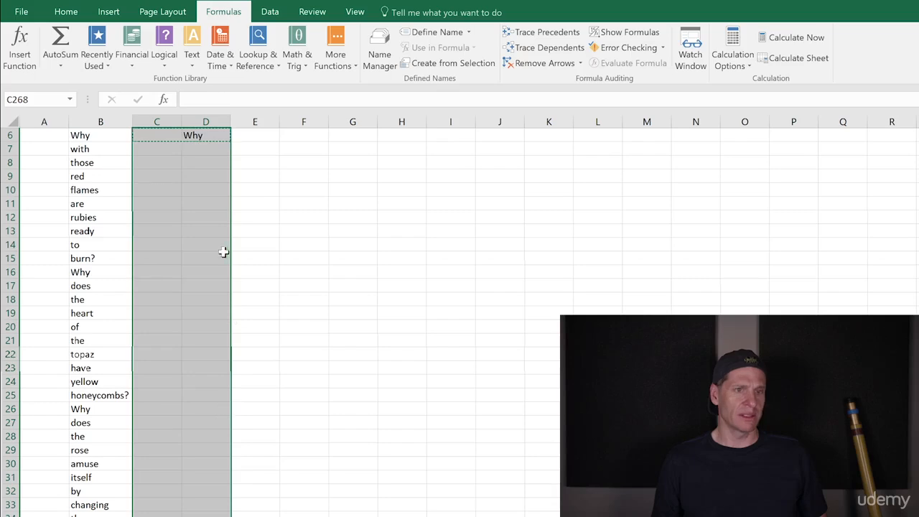
key("ctrl+BackSpace")
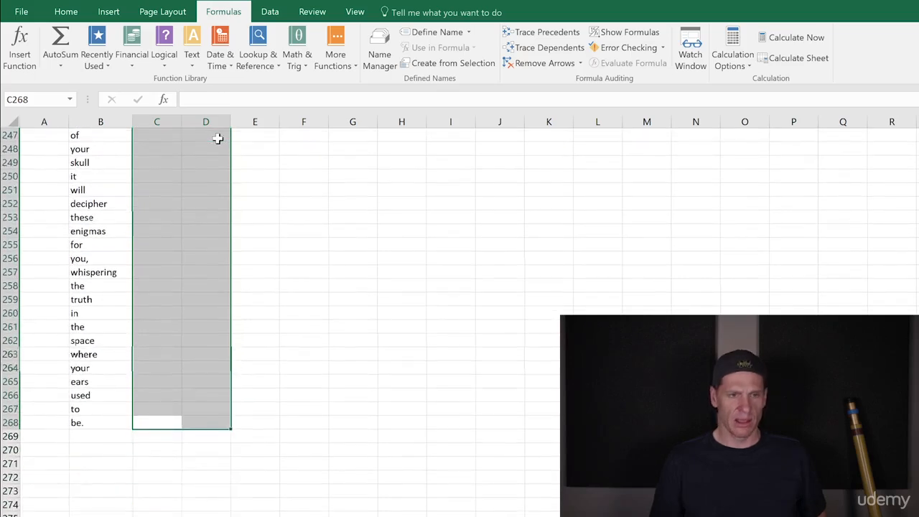
Step: Fill the space in C6 and the joining formula in D6 down alongside all the poem words in column B
key("ctrl+Up")
left_click(217, 138)
key("Up")
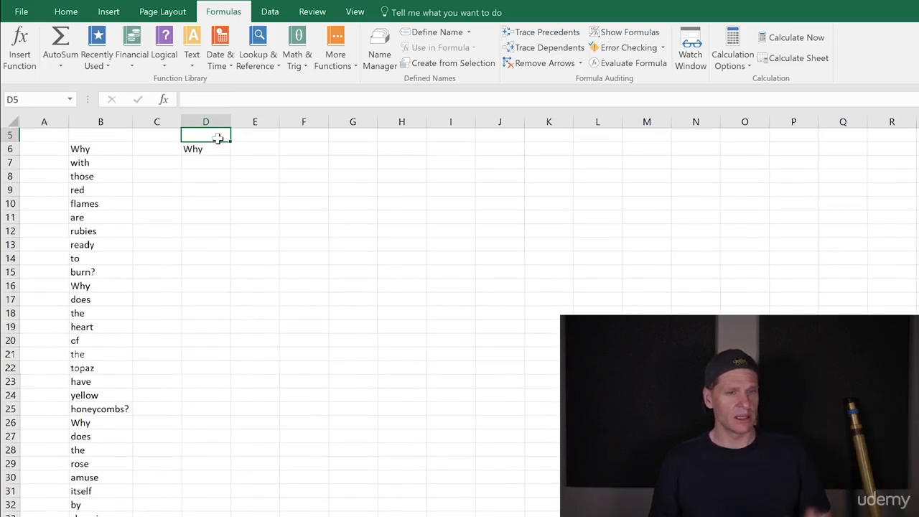
key("Down")
key("shift+Left")
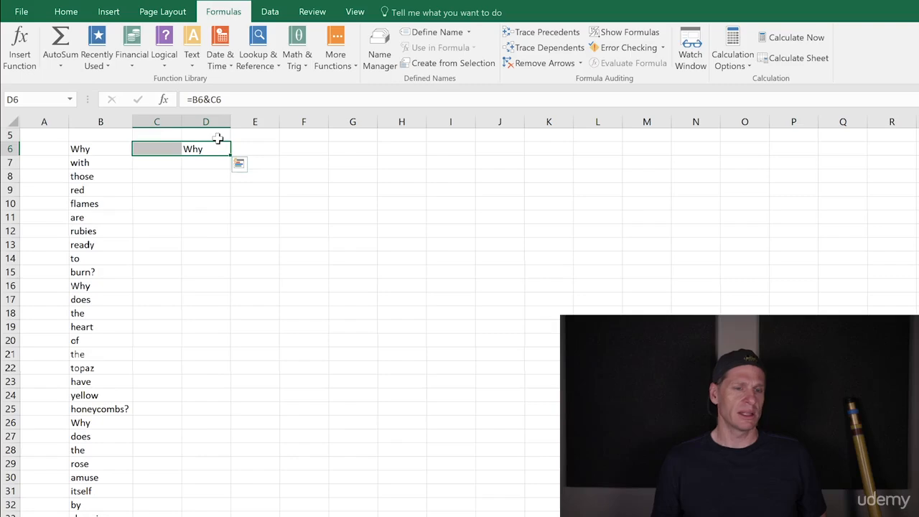
left_click_drag(230, 155, 234, 515)
scroll(266, 410, "up", 20)
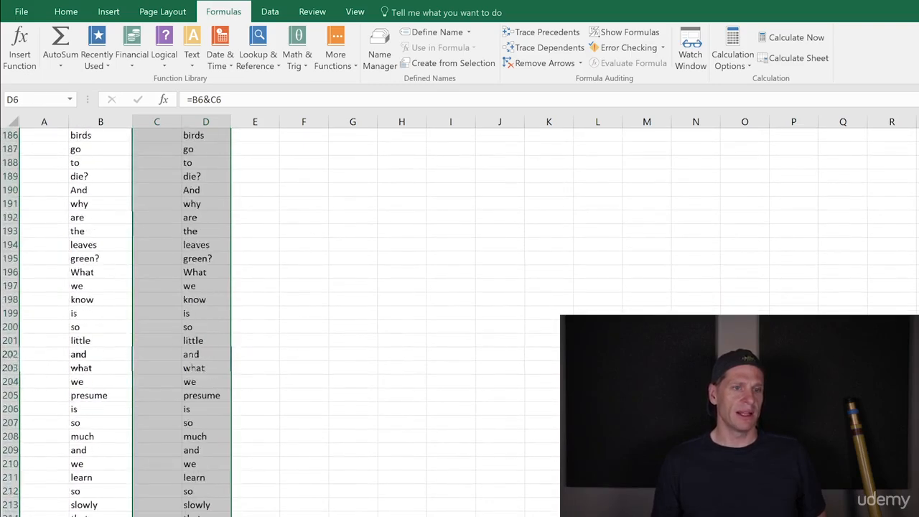
left_click(217, 148)
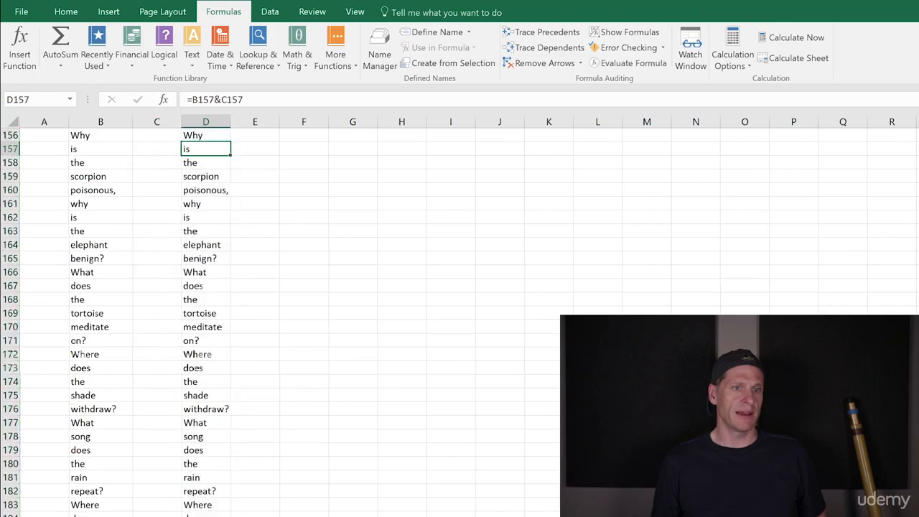
left_click(220, 136)
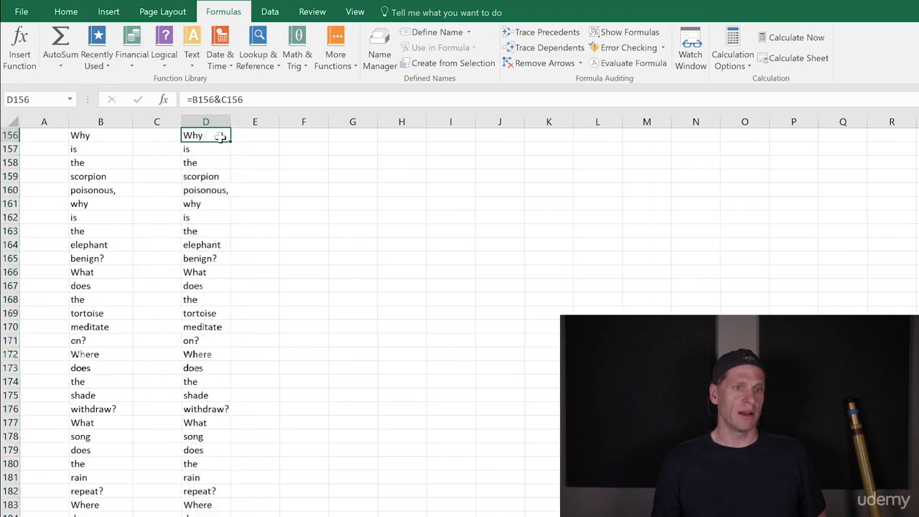
left_click_drag(213, 136, 214, 423)
key("ctrl+shift+Down")
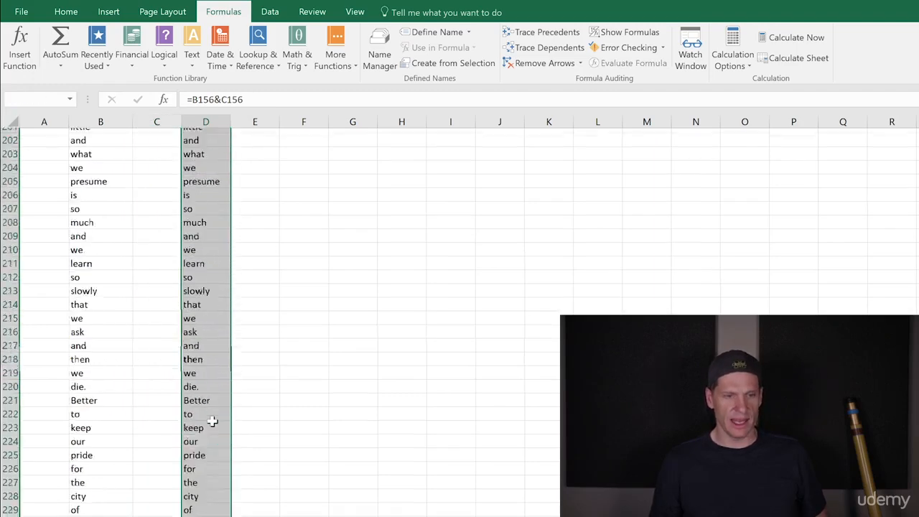
key("ctrl+c")
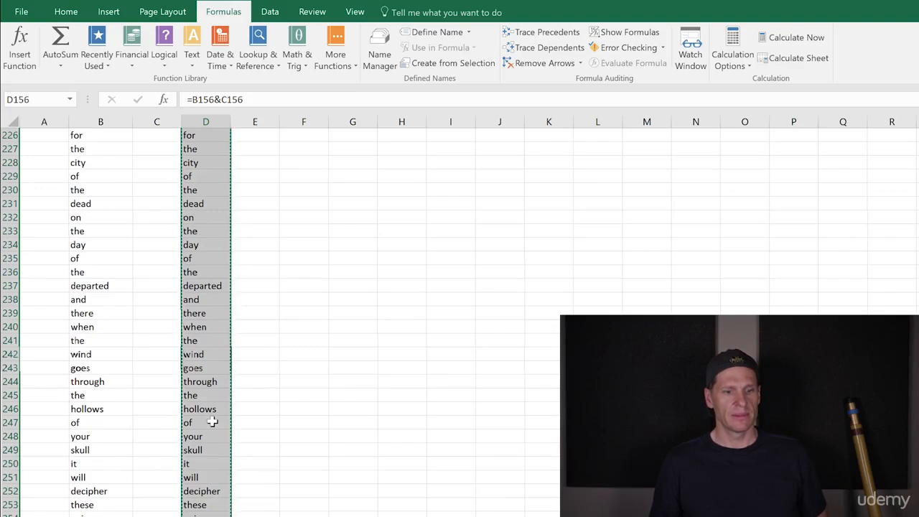
Step: Copy all the joined words in column D, from D6 down to the last word
key("Up")
key("Right")
key("Up")
key("ctrl+Up")
key("Up")
key("Down")
key("Down")
key("Down")
key("Left")
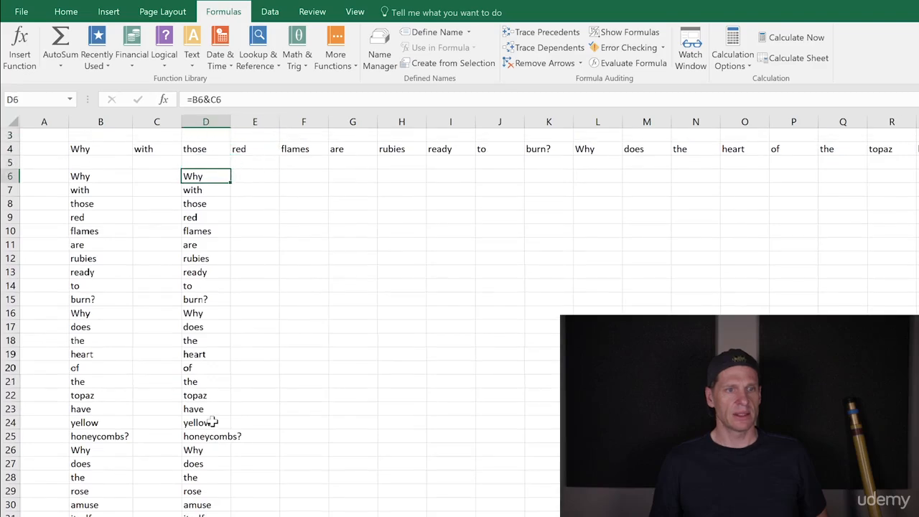
key("ctrl+shift+Down")
key("ctrl+c")
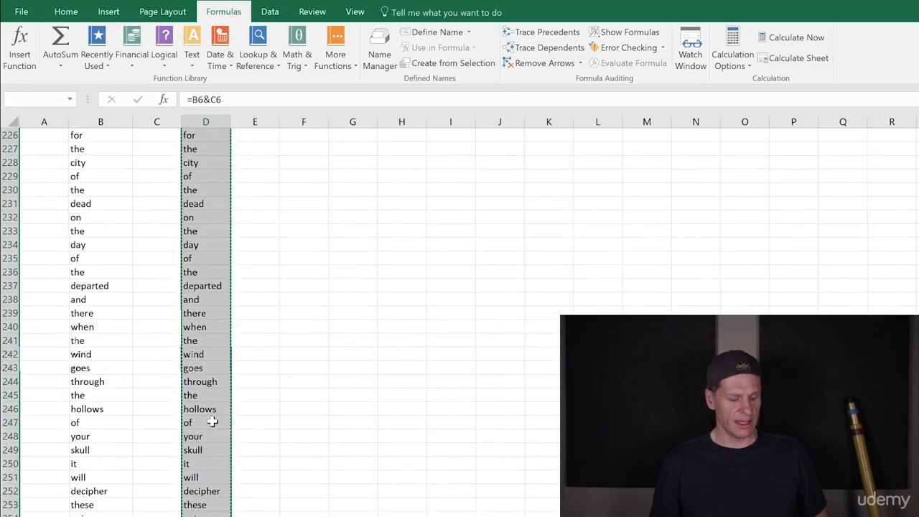
Step: Paste the copied column D words as values only into column E, starting at E6
key("ctrl+Up")
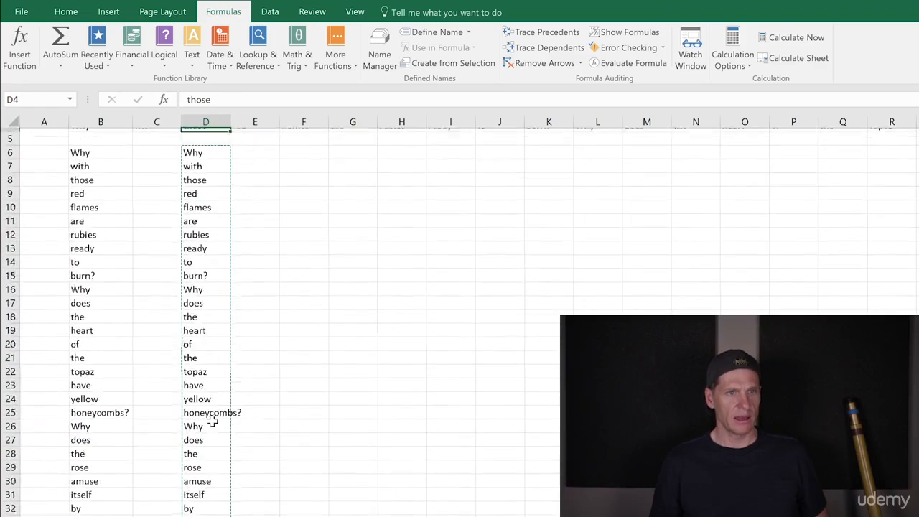
key("Down")
key("Right")
key("Down")
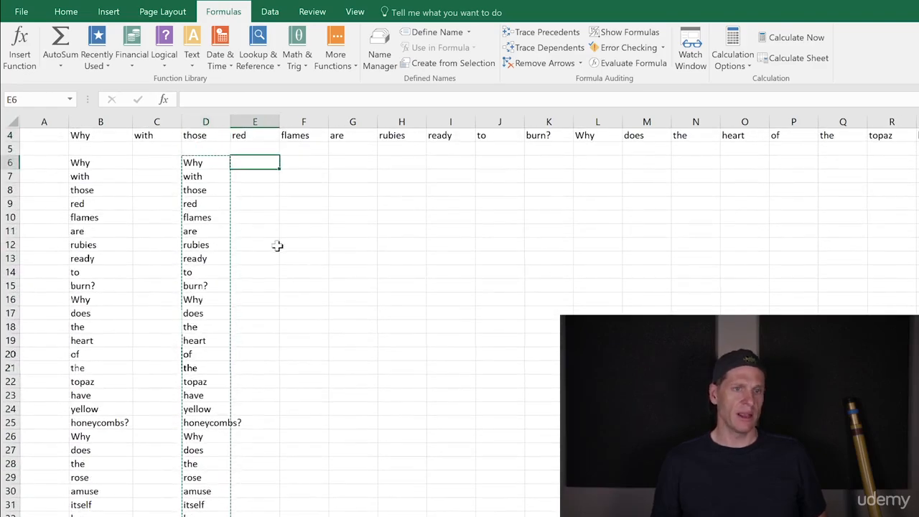
right_click(262, 169)
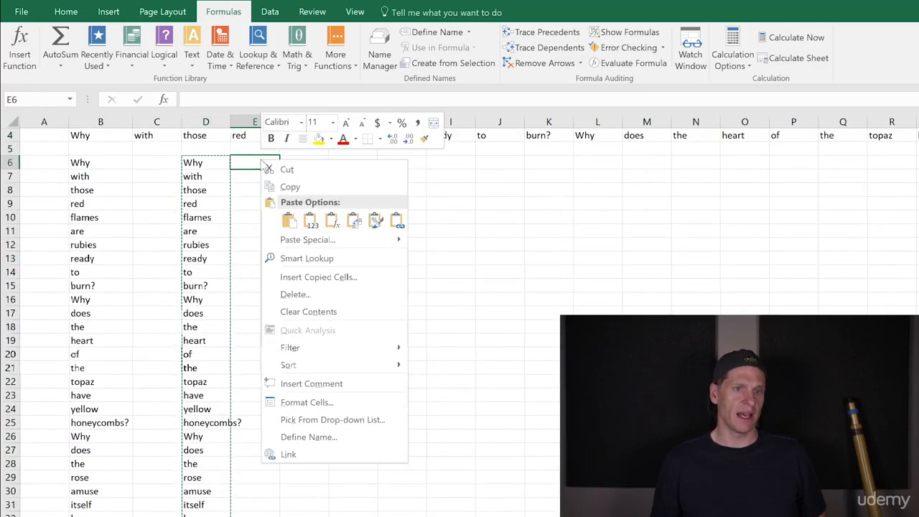
left_click(308, 239)
left_click(213, 178)
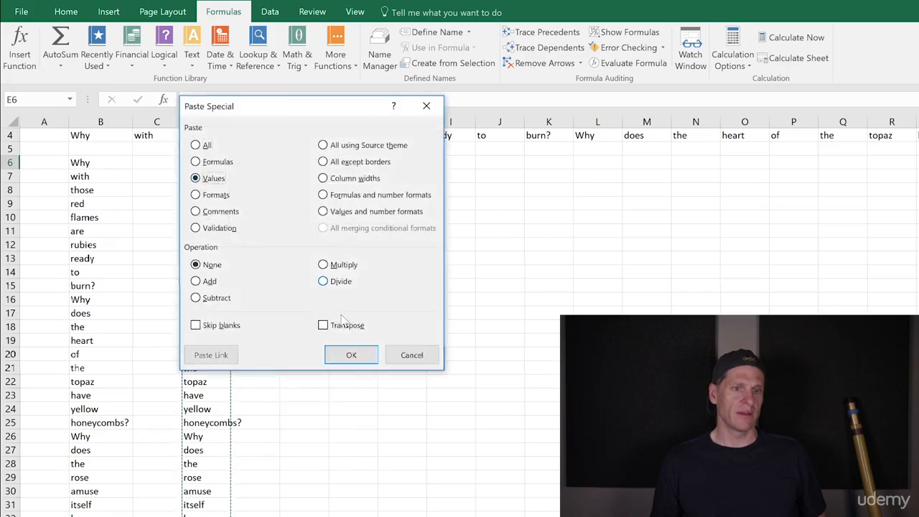
left_click(351, 354)
left_click(319, 355)
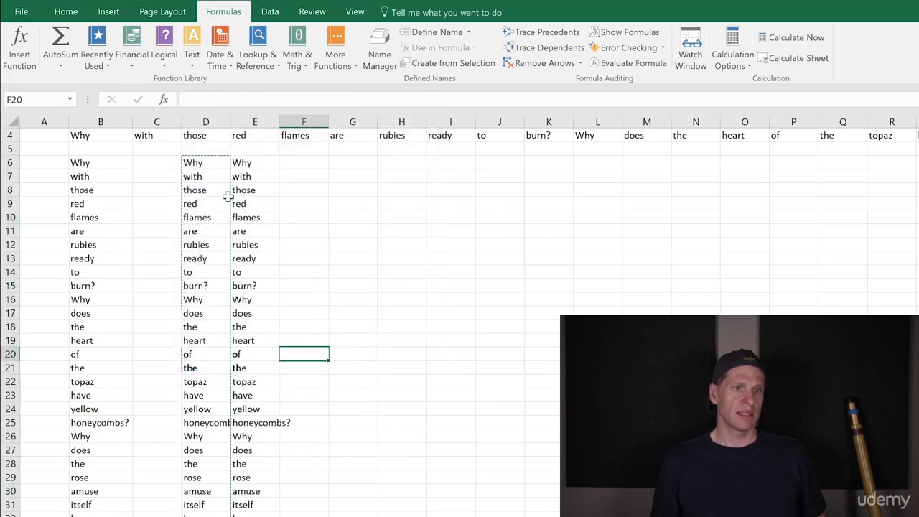
Step: Clear the copy selection and inspect the contents of D6 and the pasted cell E6 without changing them
left_click(205, 162)
key("Escape")
left_click(255, 162)
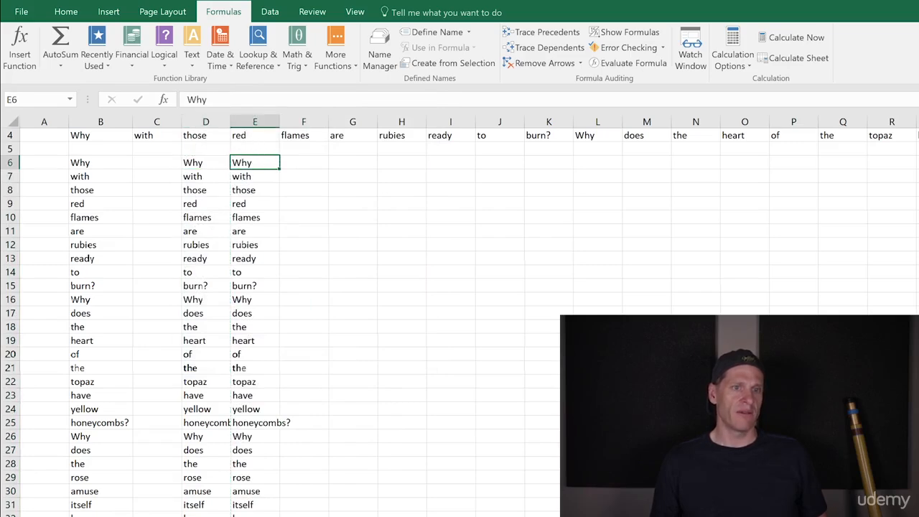
double_click(257, 162)
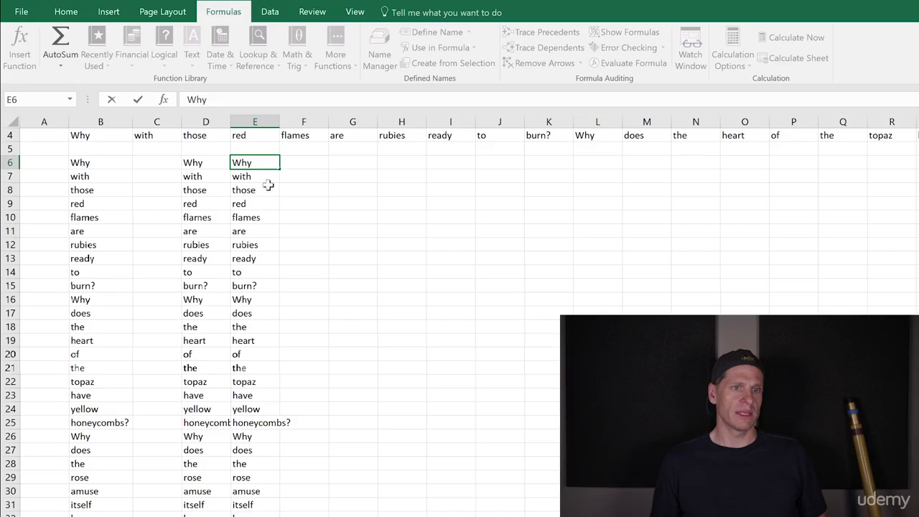
key("Escape")
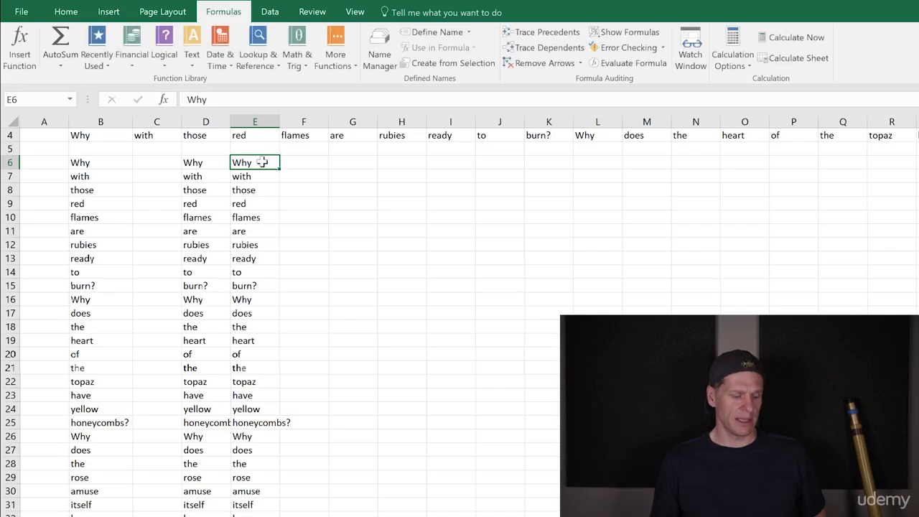
Step: Copy all the pasted word values in column E, from E6 down to the last word
key("ctrl+shift+Down")
key("ctrl+c")
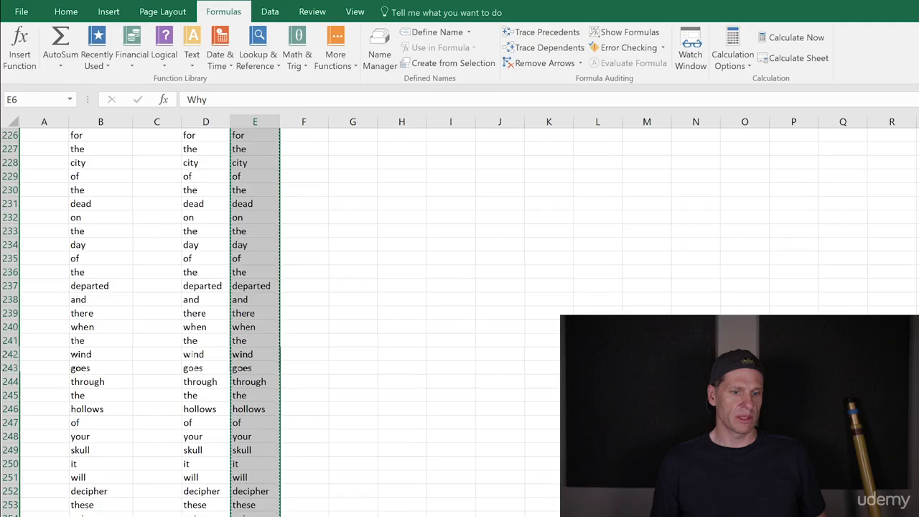
key("ctrl+Page_Down")
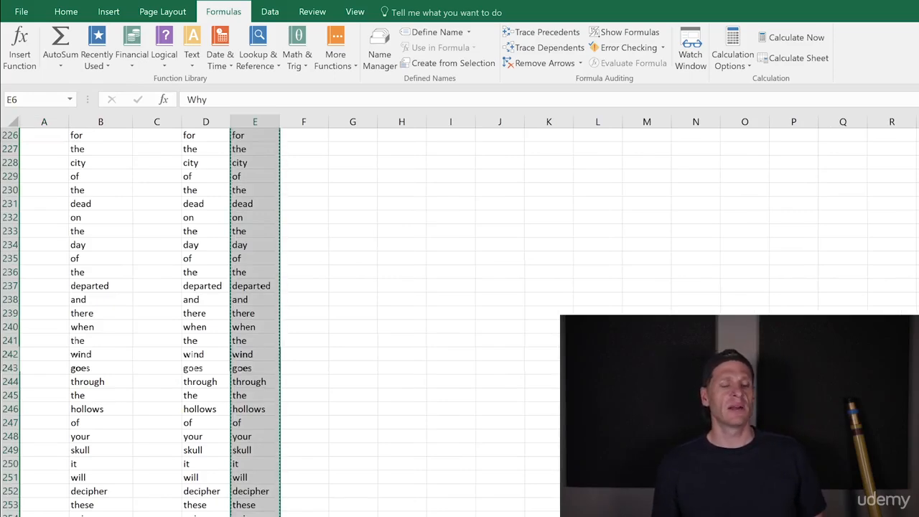
scroll(108, 292, "up", 20)
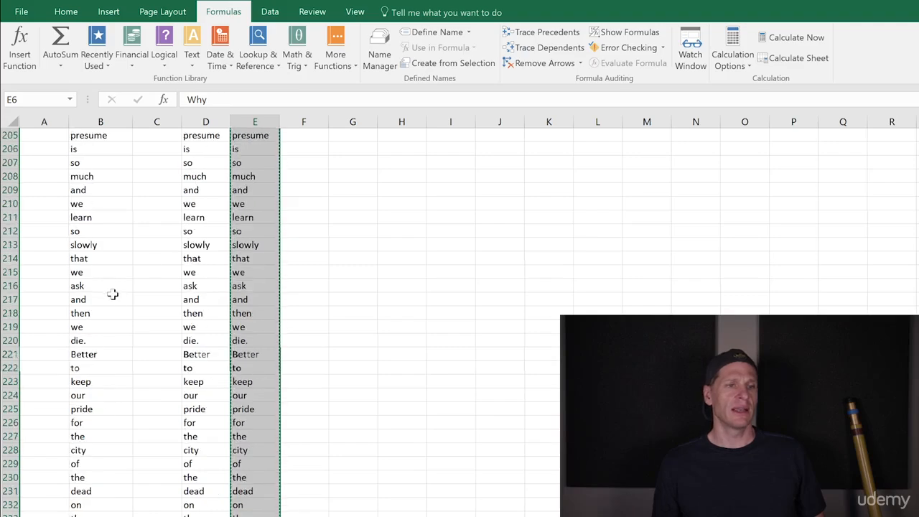
scroll(101, 190, "up", 20)
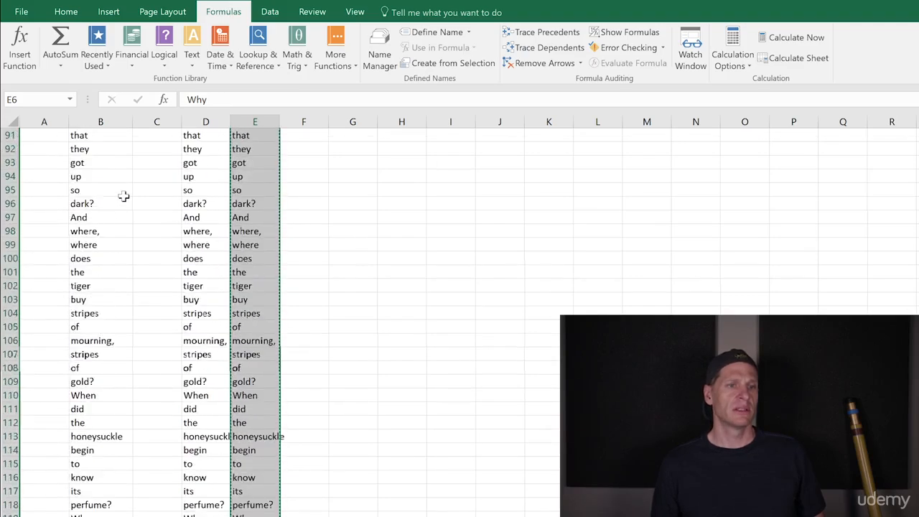
scroll(123, 195, "up", 6)
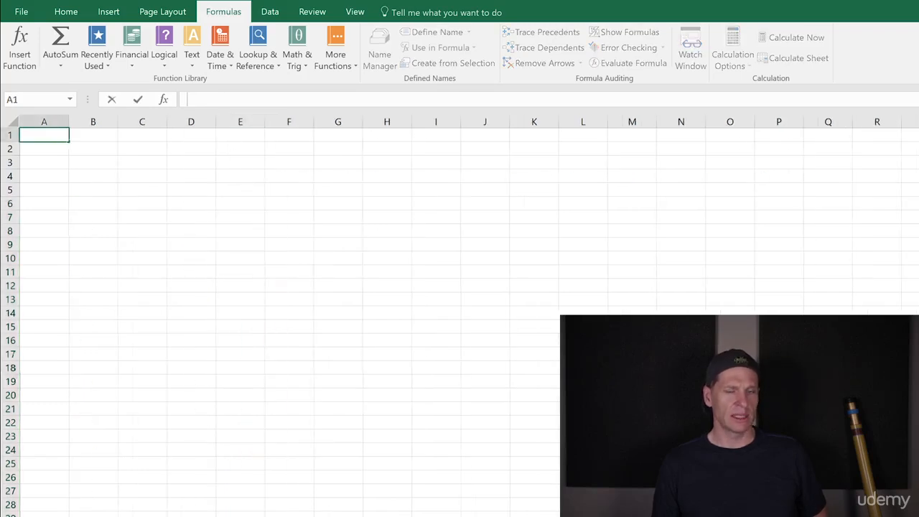
Step: Switch to the Chrome browser, open a new tab and paste the copied words into its address bar as one line of text
key("alt+Tab")
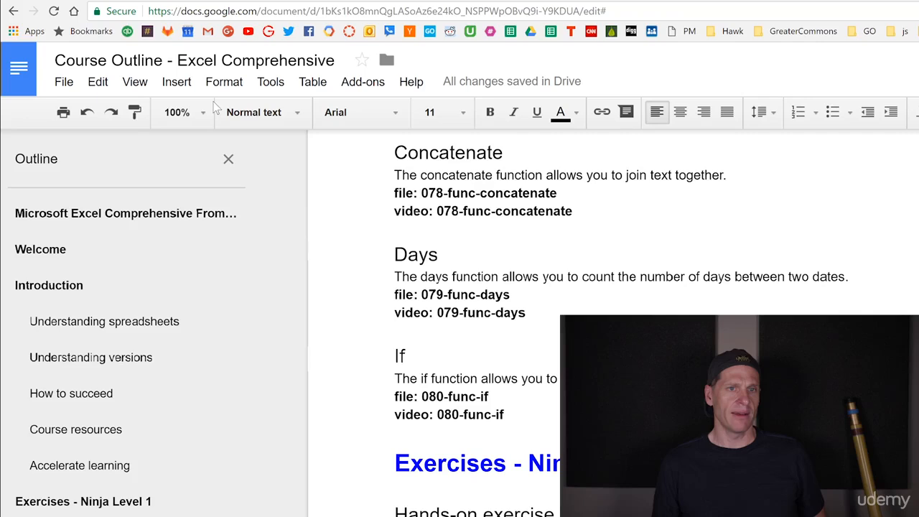
left_click(162, 1)
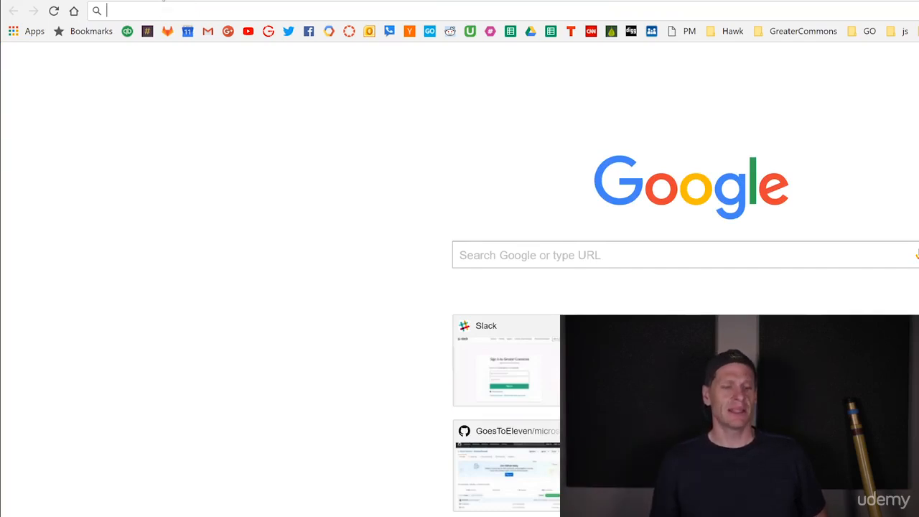
key("alt+Tab")
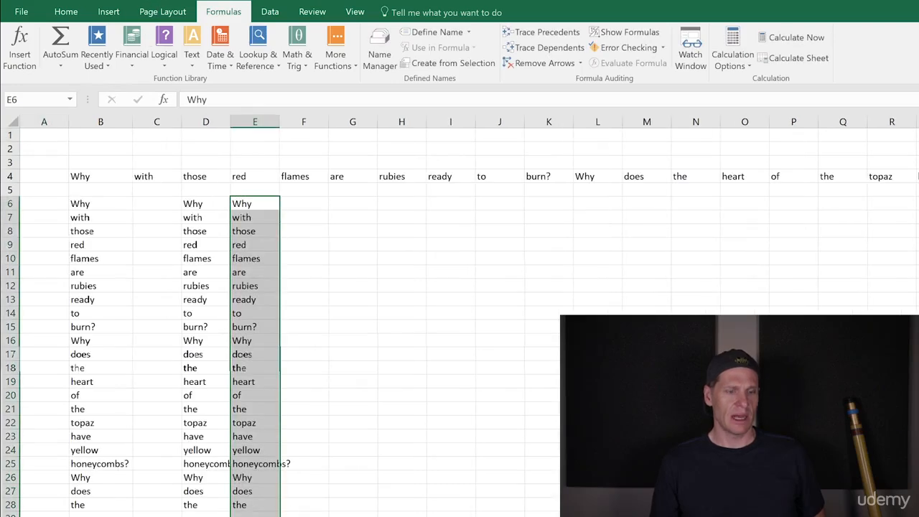
key("alt+Tab")
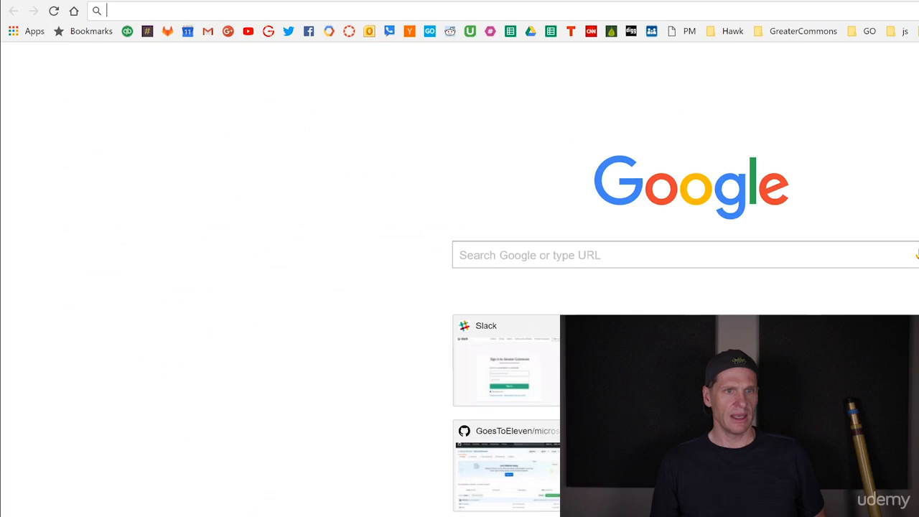
key("ctrl+v")
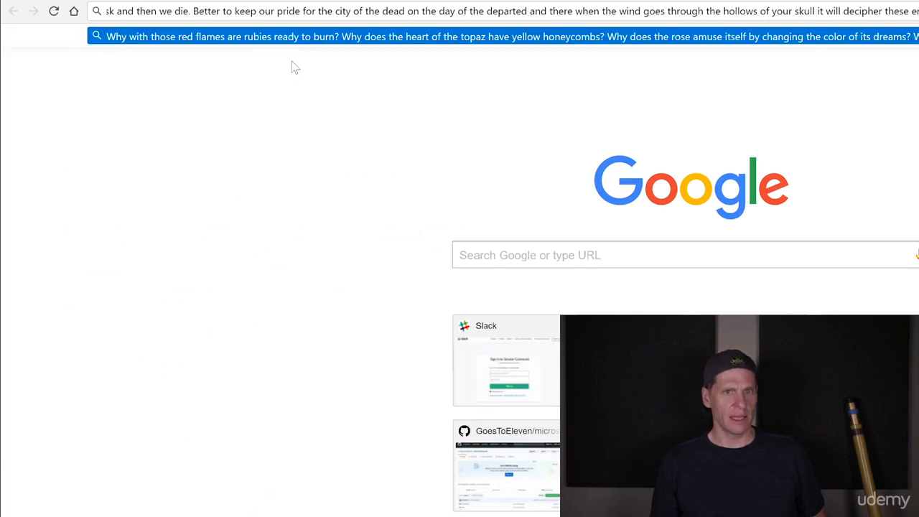
Step: Remove all the pasted poem text from the browser's address bar and switch back to the blank worksheet in Excel
key("ctrl+a")
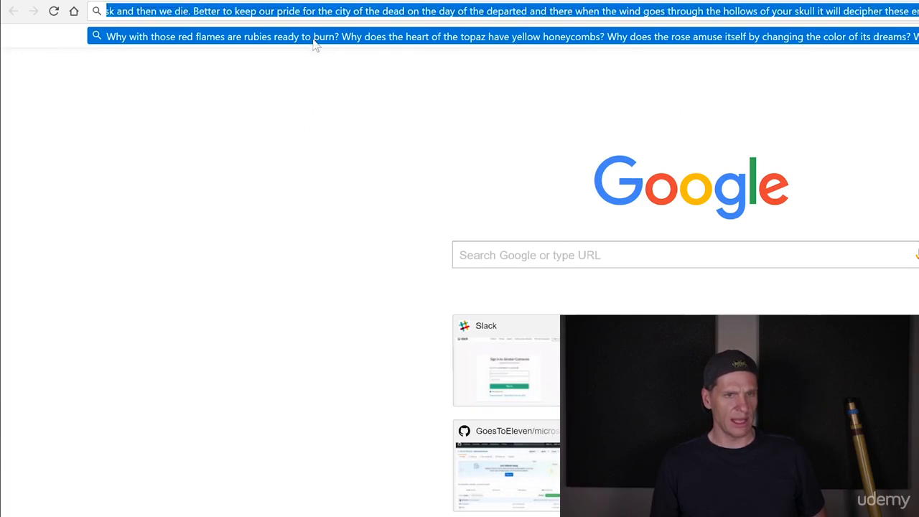
key("BackSpace")
key("alt+Tab")
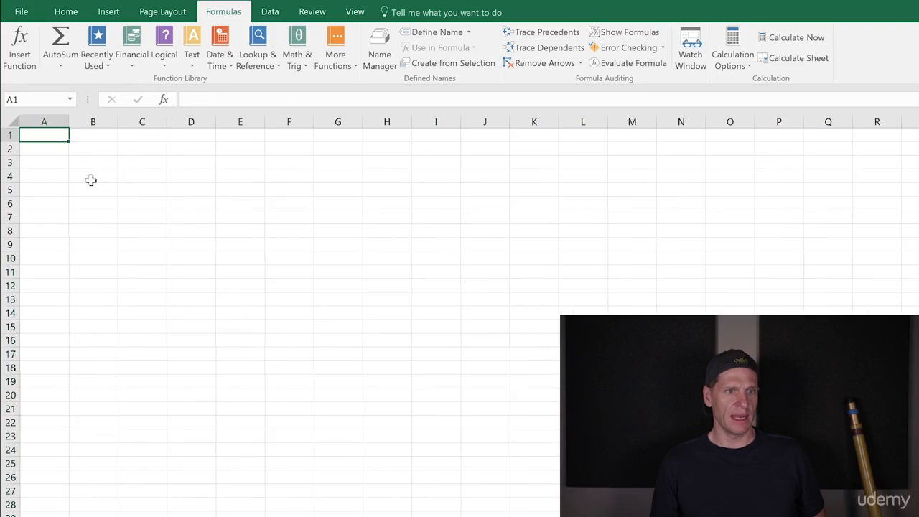
Step: Try pasting the poem words directly onto cell B4, and undo that paste
left_click(91, 181)
key("ctrl+v")
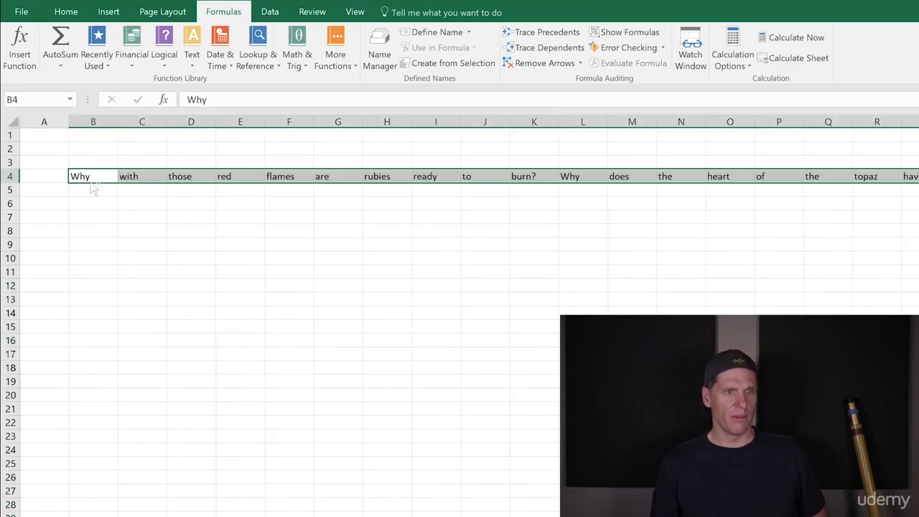
key("ctrl+z")
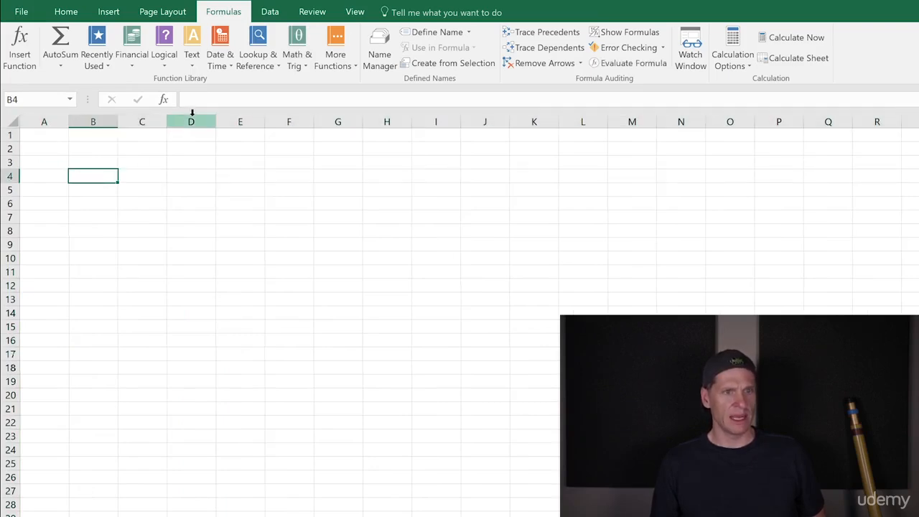
Step: Paste the poem words inside cell B4's editable contents so the whole text is entered as one single cell value
left_click(137, 177)
left_click(114, 180)
left_click(188, 100)
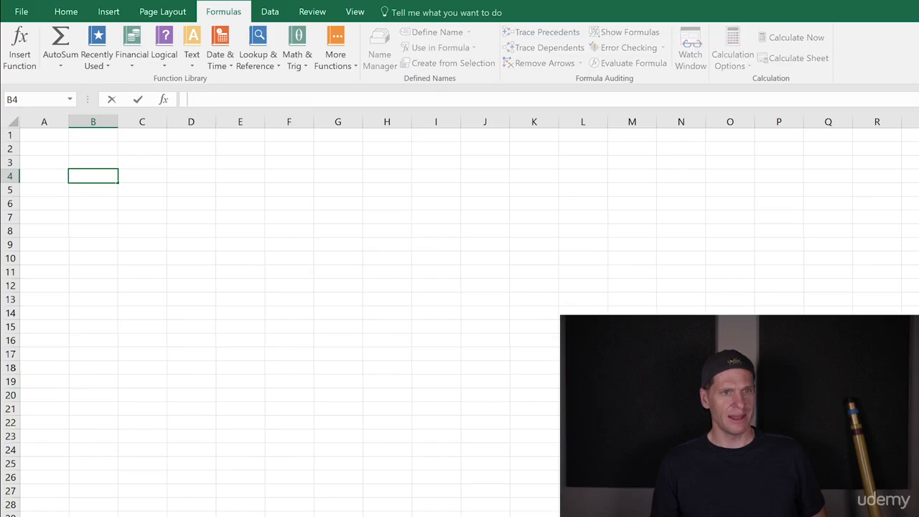
key("ctrl+v")
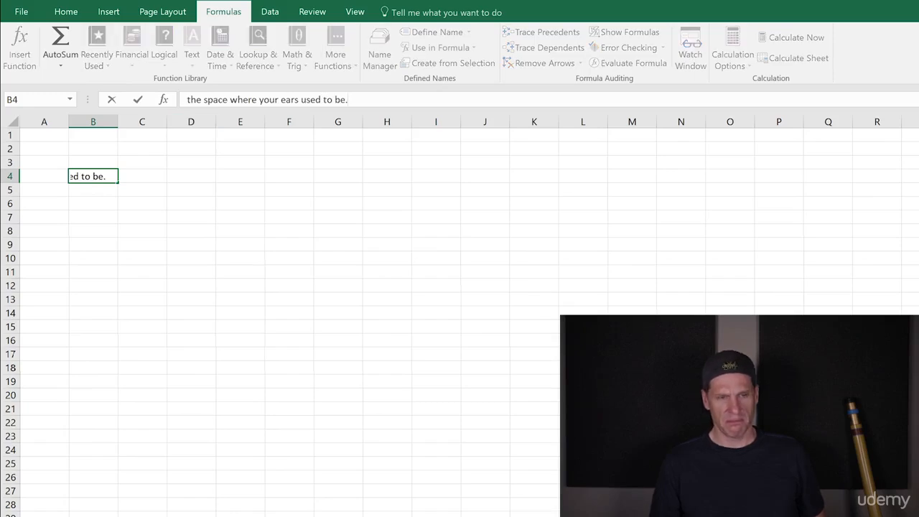
key("Return")
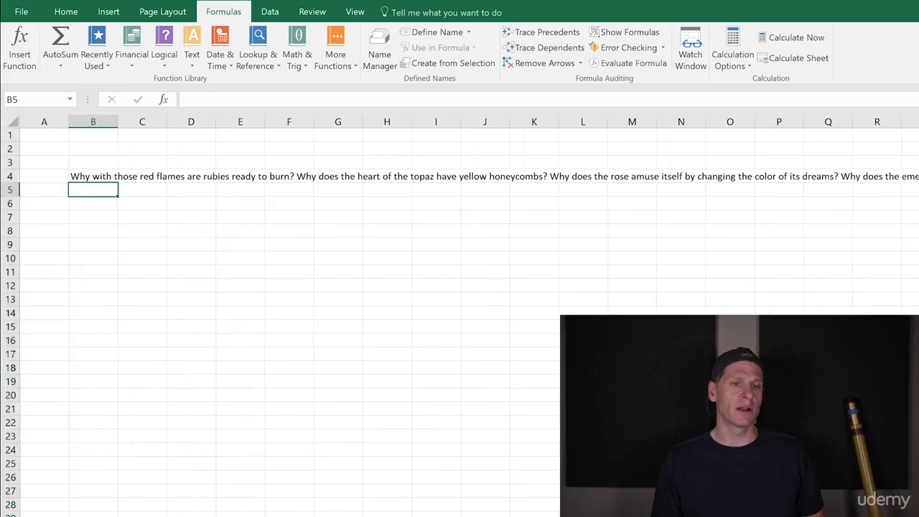
key("alt+Tab")
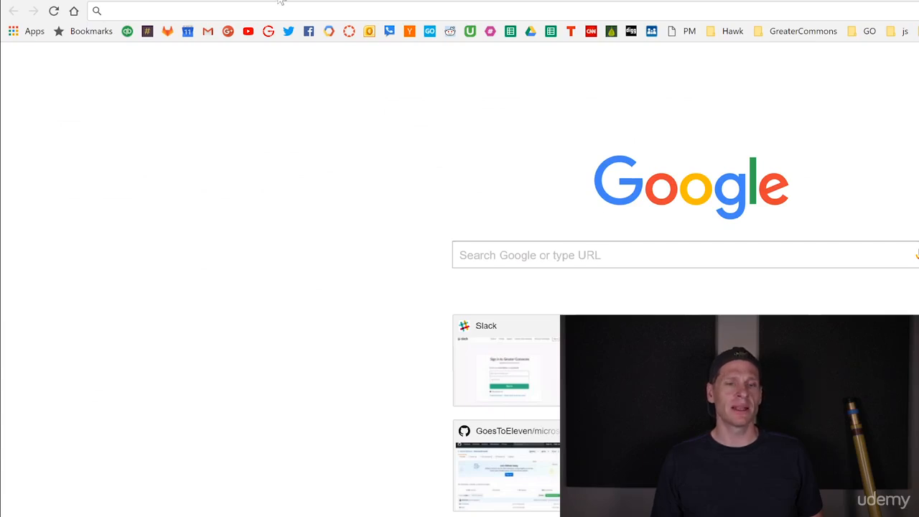
key("alt+Tab")
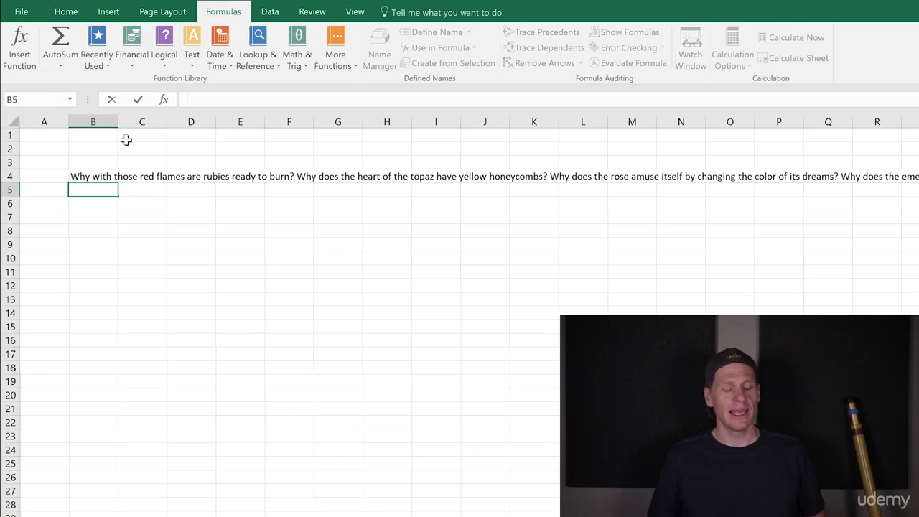
key("alt+Tab")
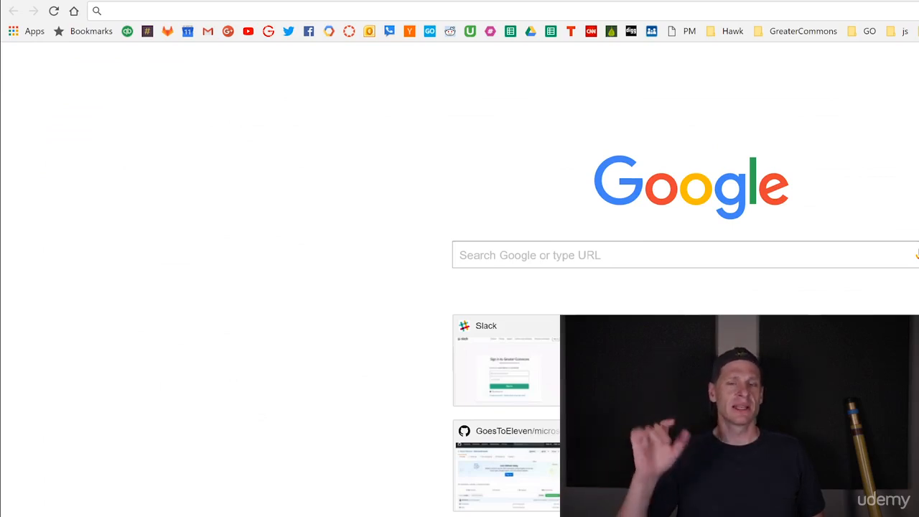
key("alt+Tab")
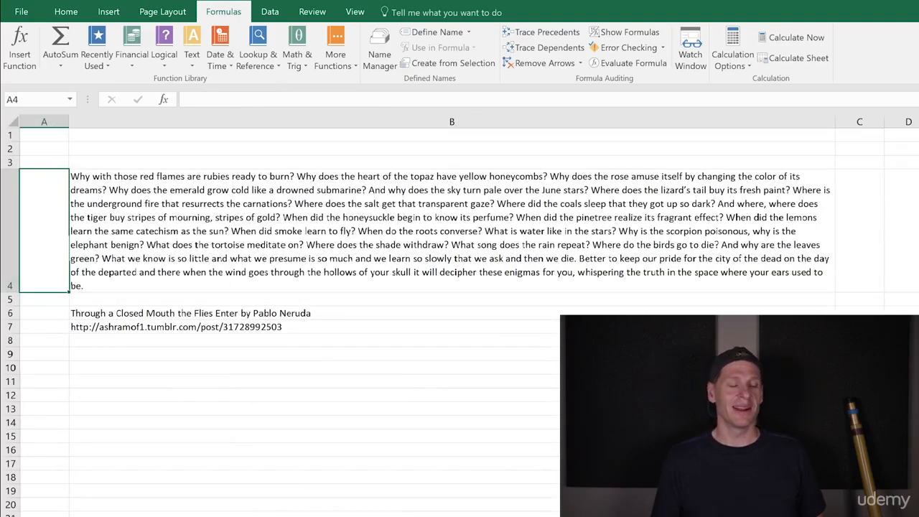
left_click(209, 201)
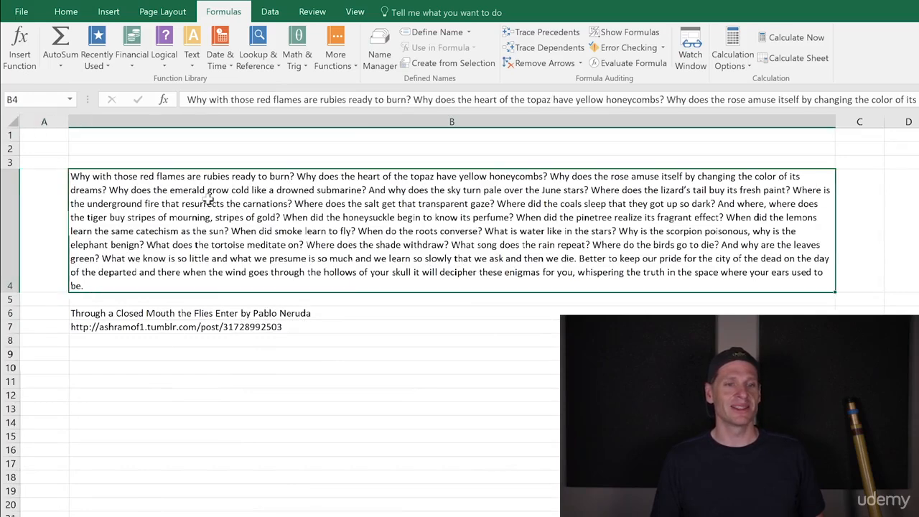
left_click(218, 316)
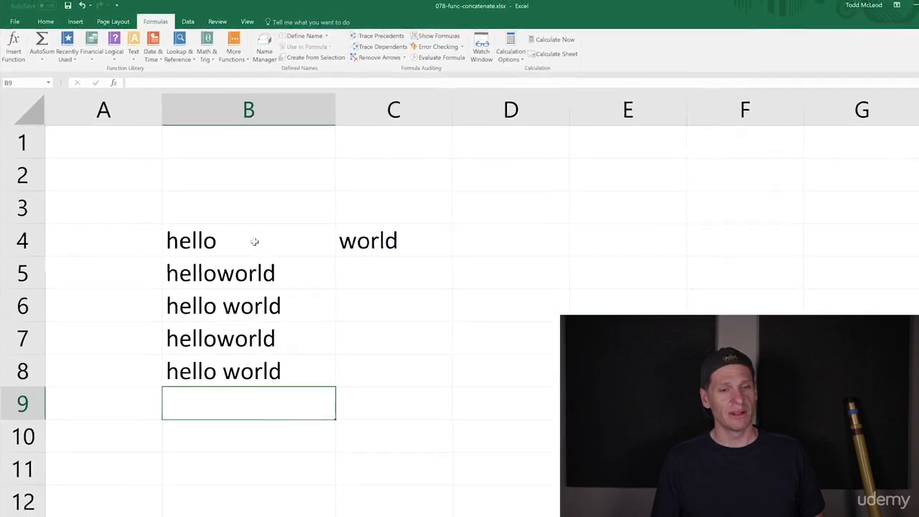
Step: On the concatenate sheet, inspect the source words in B4 and C4 and the joining formulas in B5 to B8, and display all formulas
left_click(254, 241)
left_click(339, 244)
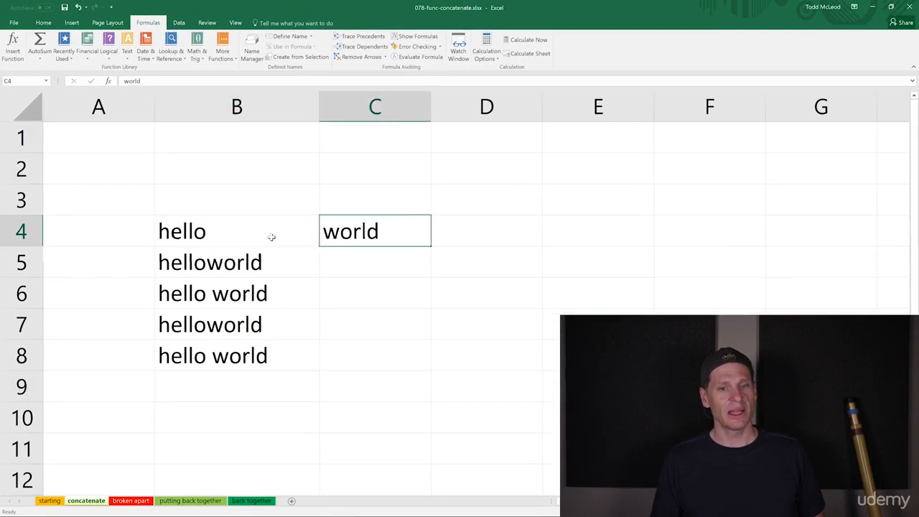
left_click(271, 237)
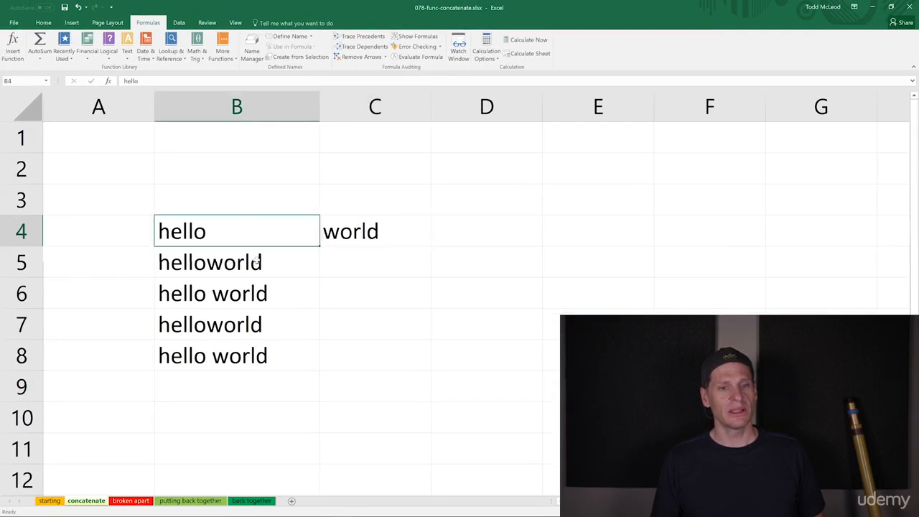
left_click(251, 262)
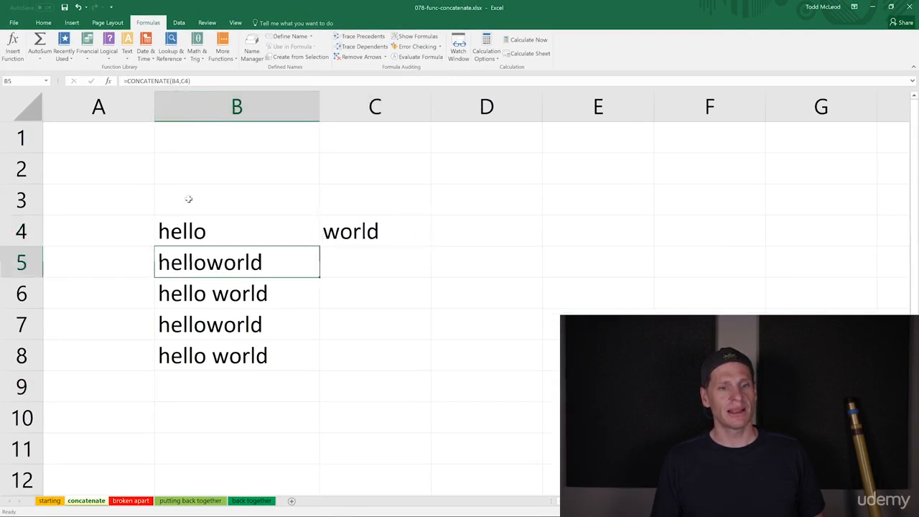
left_click(197, 302)
left_click(210, 323)
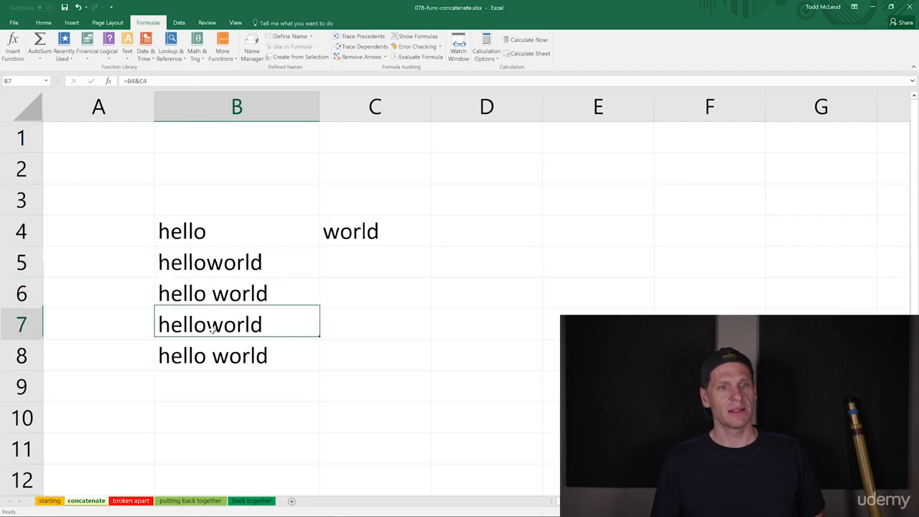
left_click(218, 355)
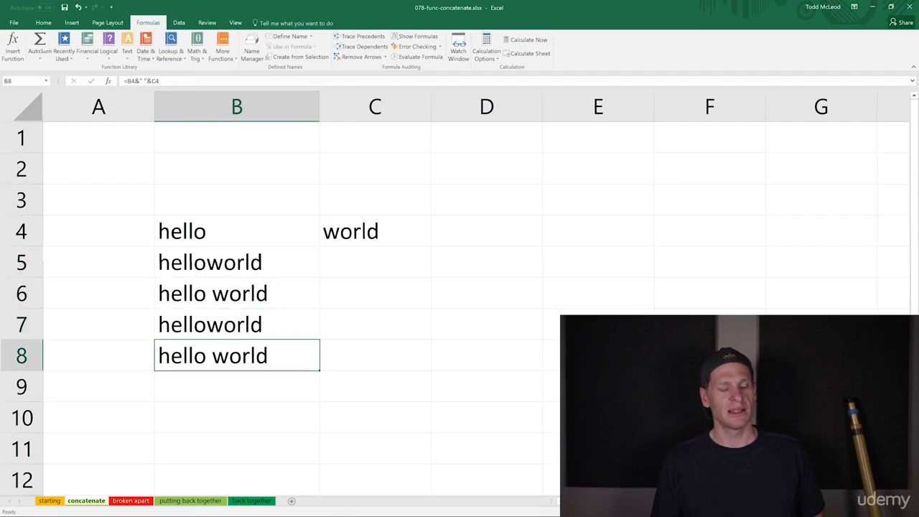
key("ctrl+grave")
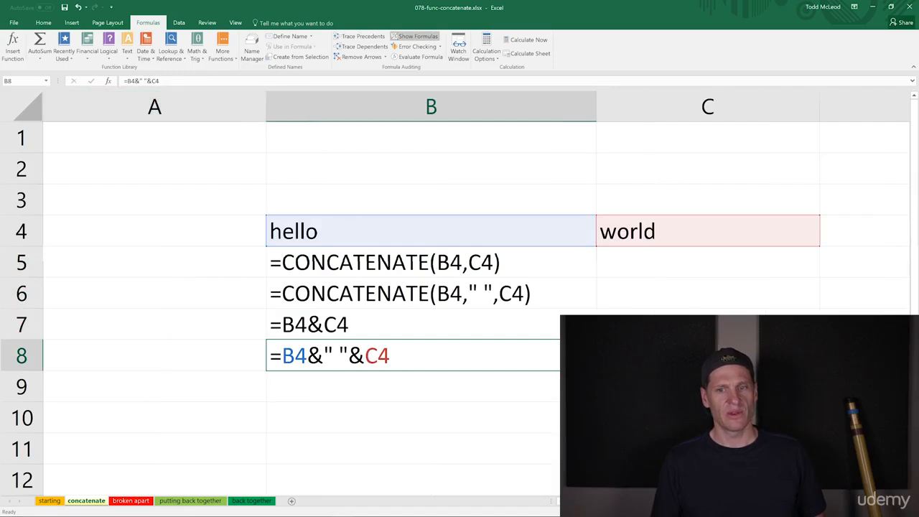